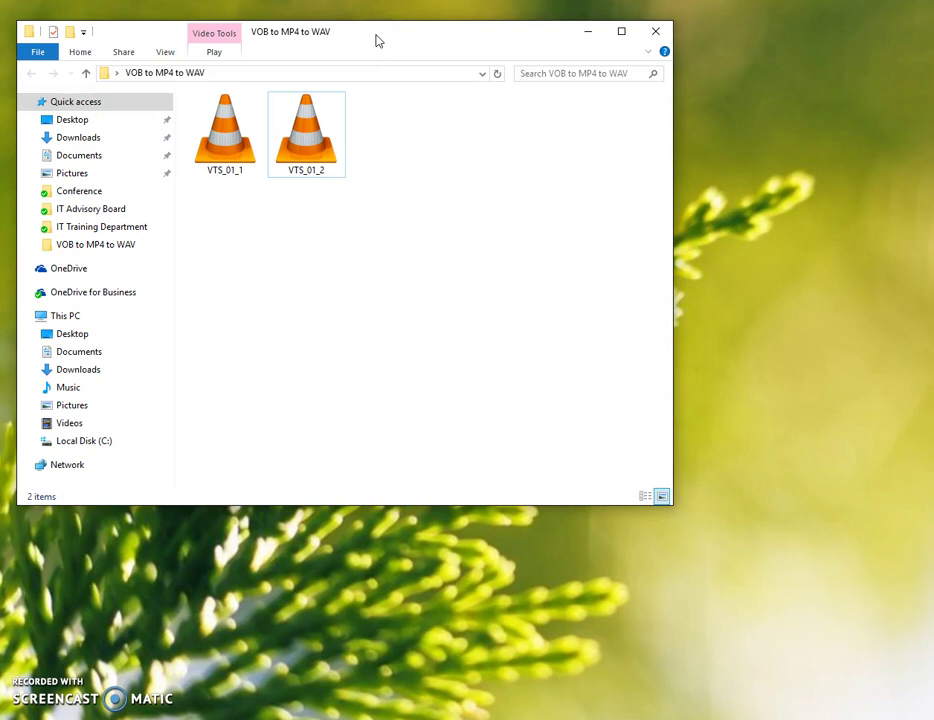
Step: Play VTS_01_1.VOB in VLC and pause it at 00:04
click(233, 160)
double_click(233, 160)
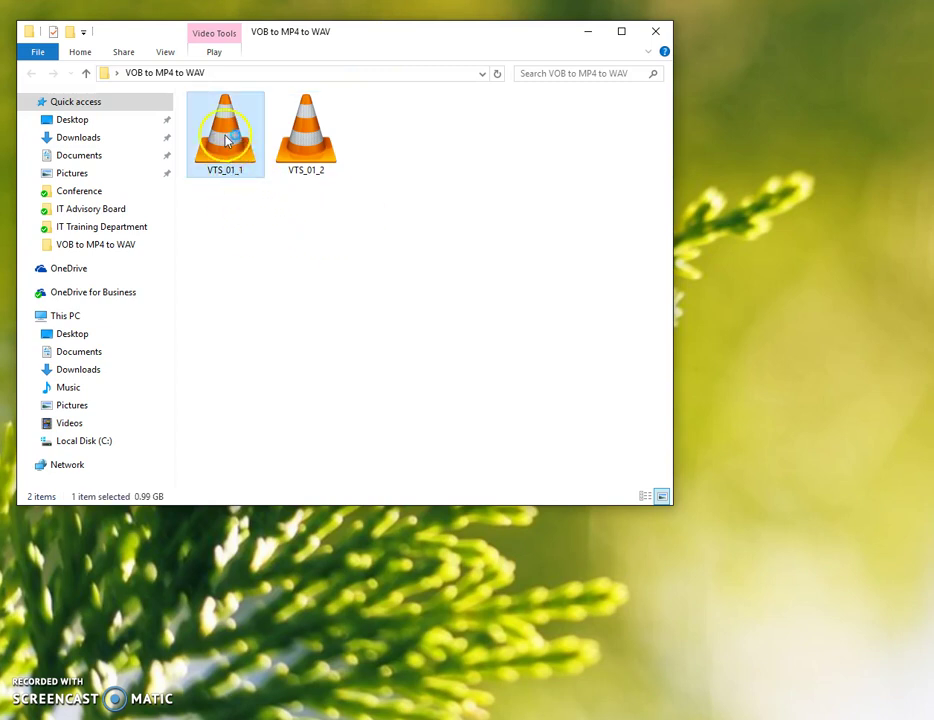
drag(575, 534, 462, 203)
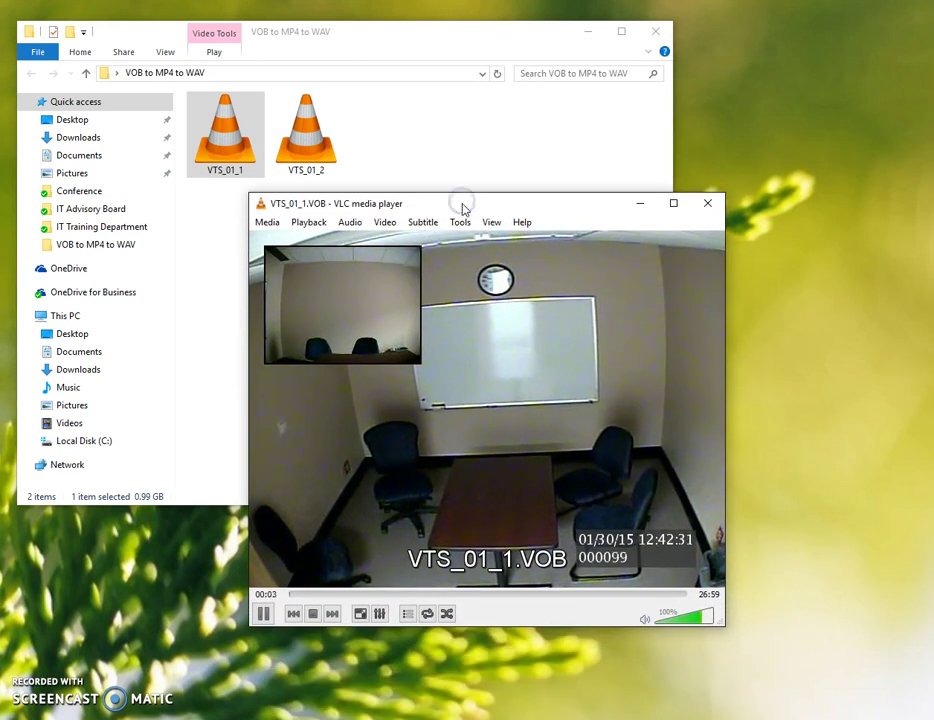
click(263, 614)
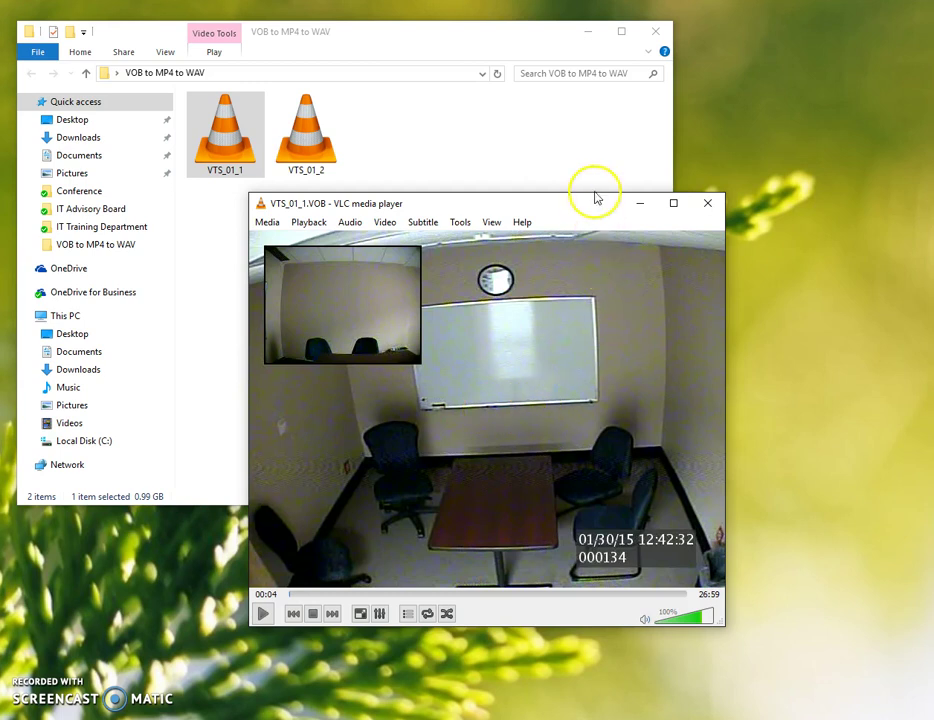
drag(590, 200, 569, 226)
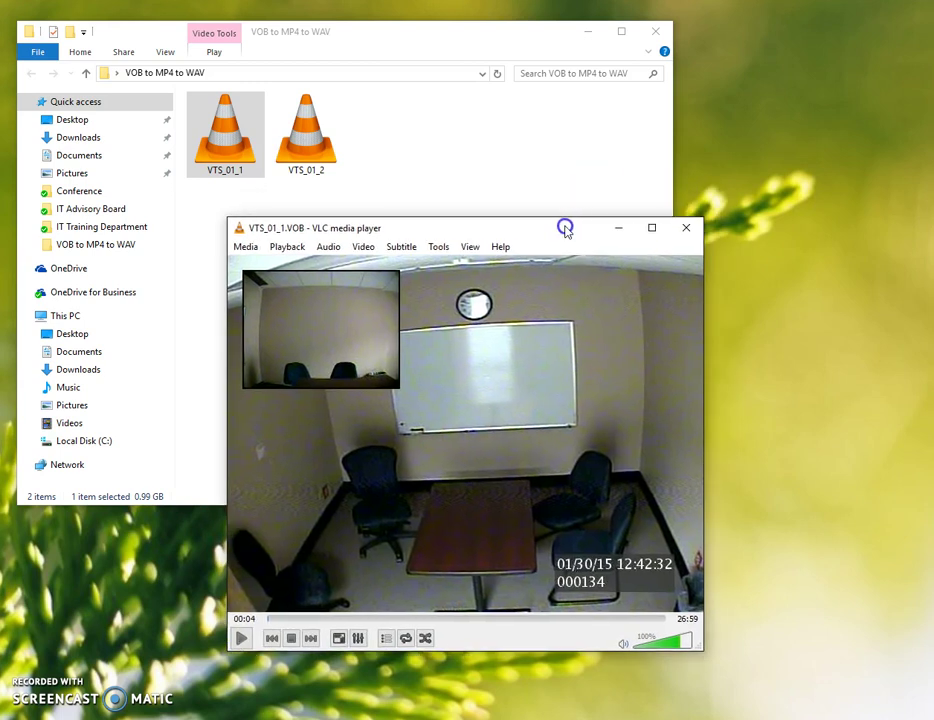
Step: Close VLC and position the HandBrake window beside Explorer
click(686, 228)
click(432, 309)
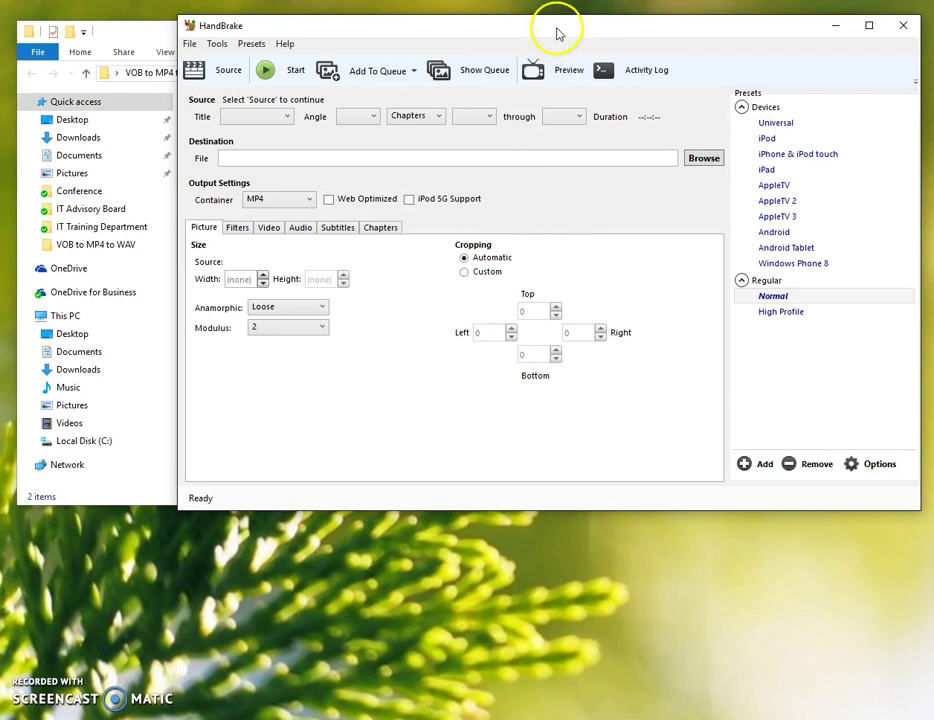
drag(559, 31, 488, 140)
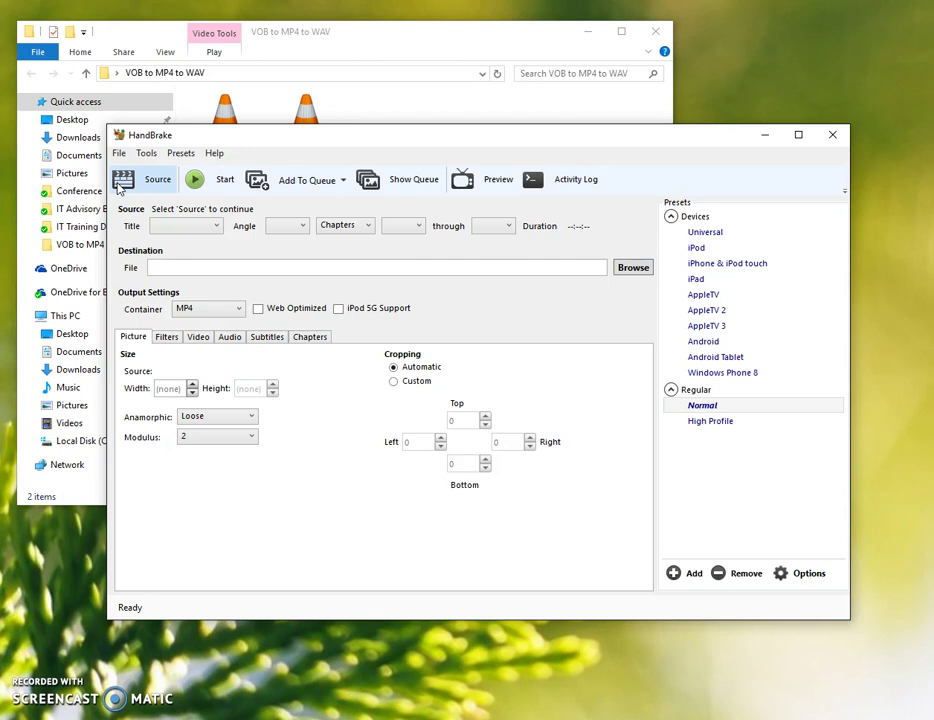
Step: Load VTS_01_1 as HandBrake's source file, a 27-minute 640x480 title
click(119, 189)
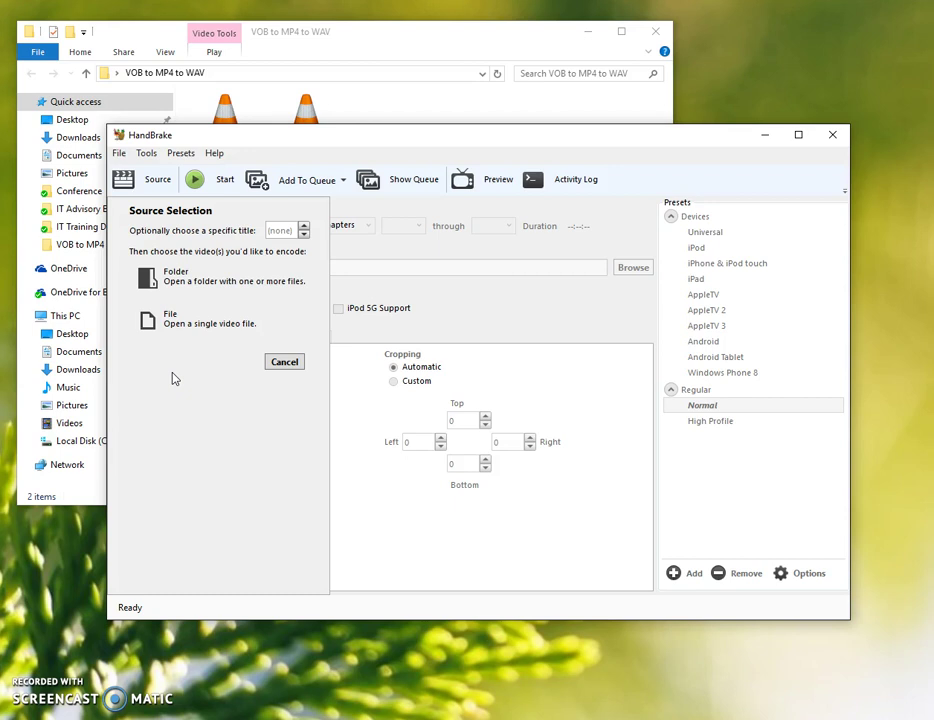
click(143, 332)
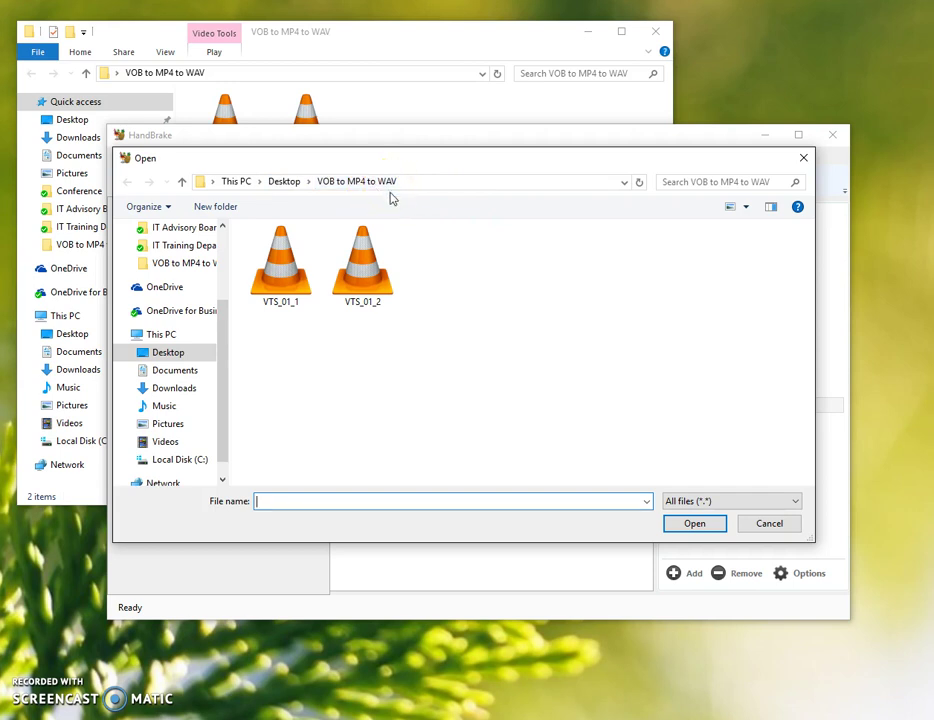
click(283, 277)
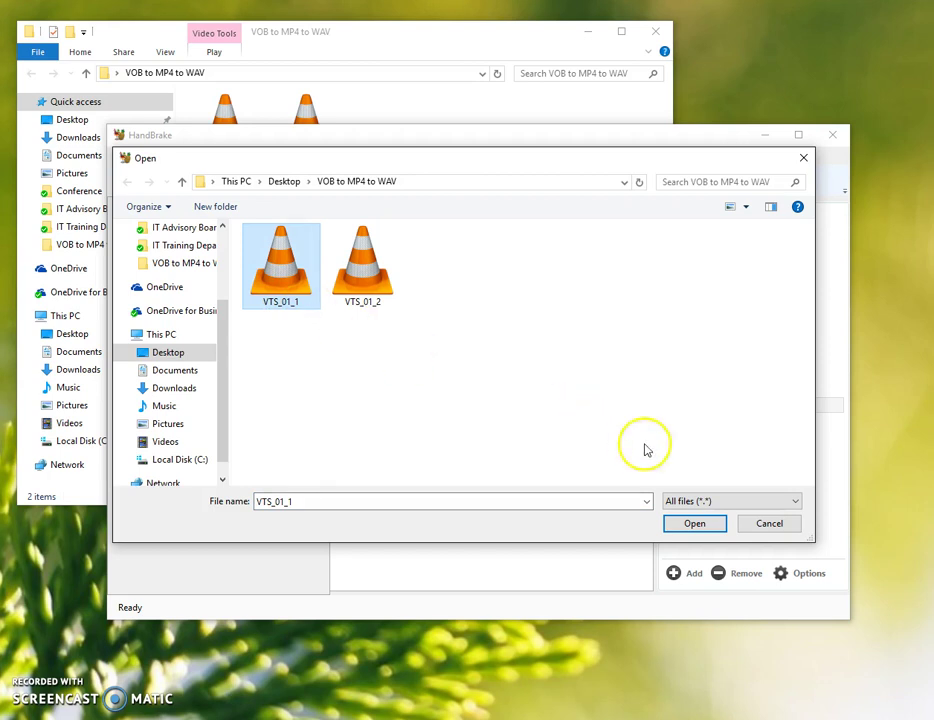
click(695, 525)
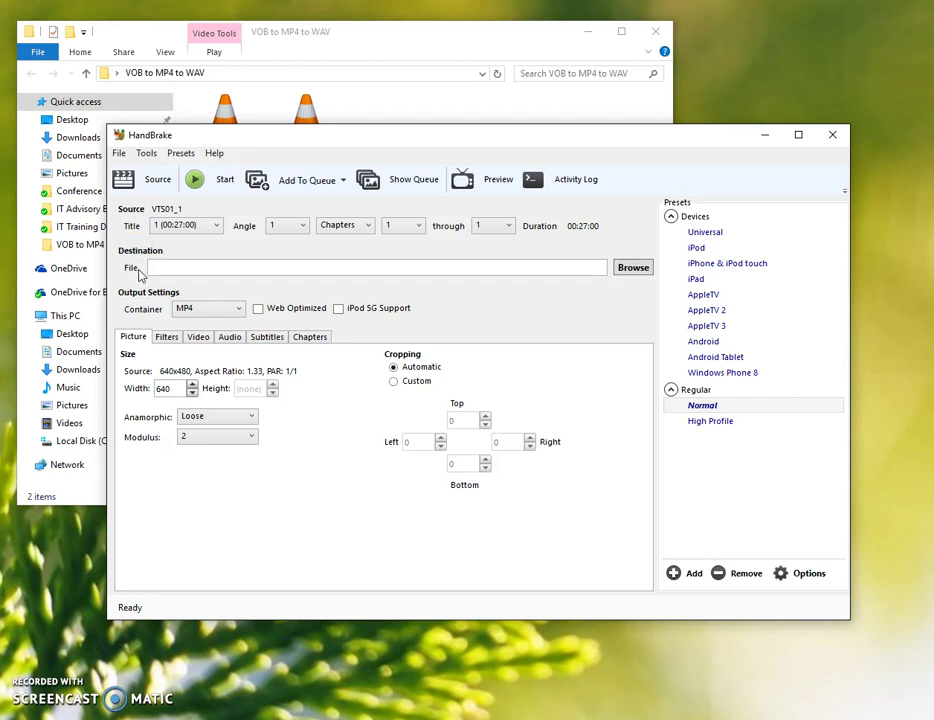
Step: Set HandBrake's destination to Test01.mp4 in the VOB to MP4 to WAV folder
click(159, 268)
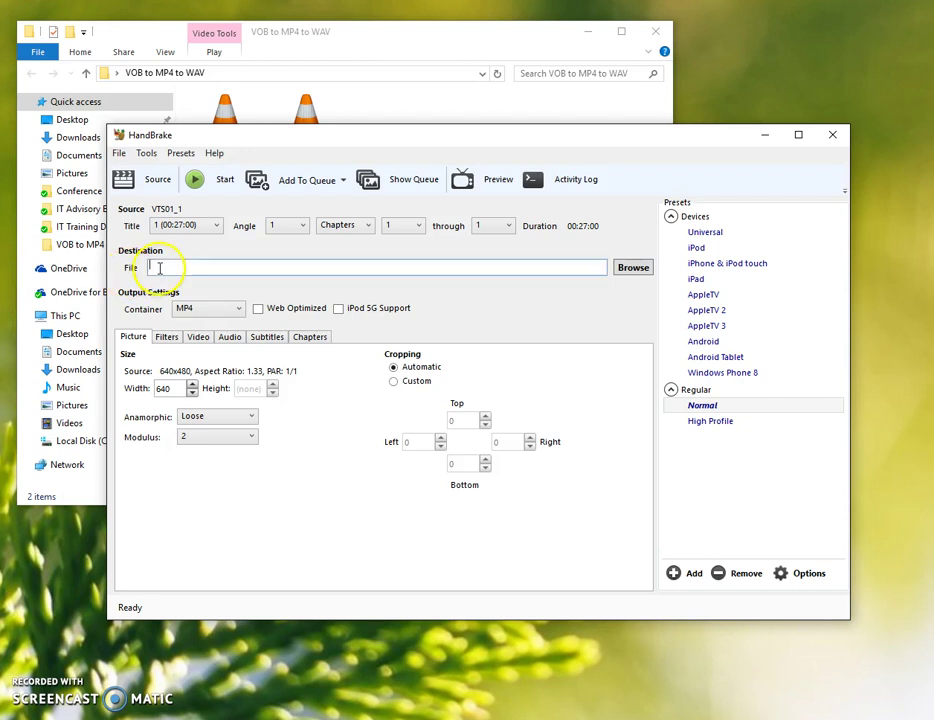
click(625, 271)
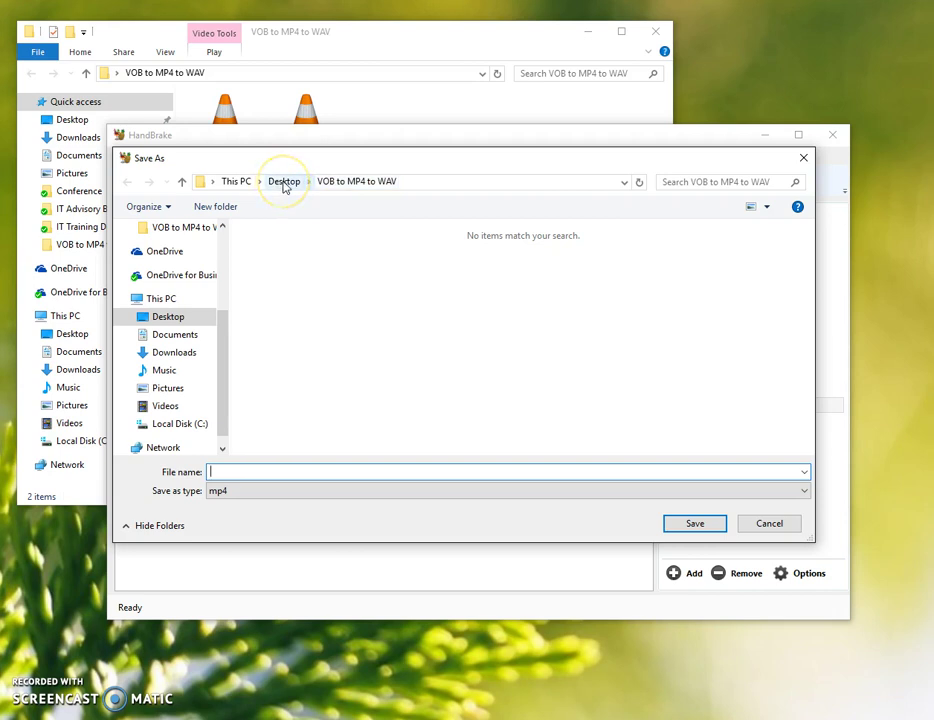
click(352, 186)
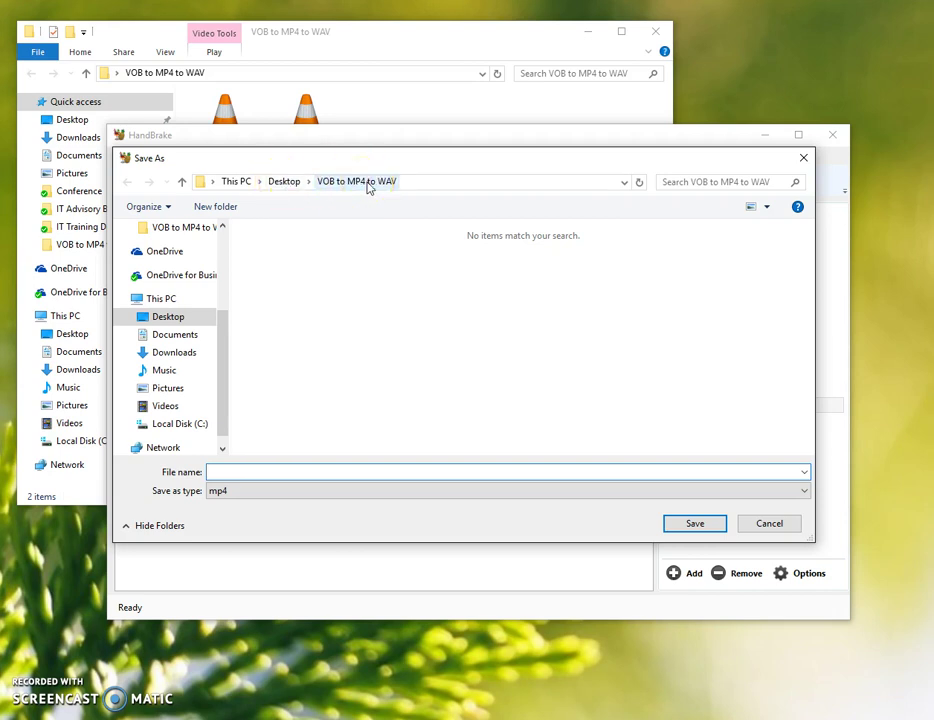
click(400, 241)
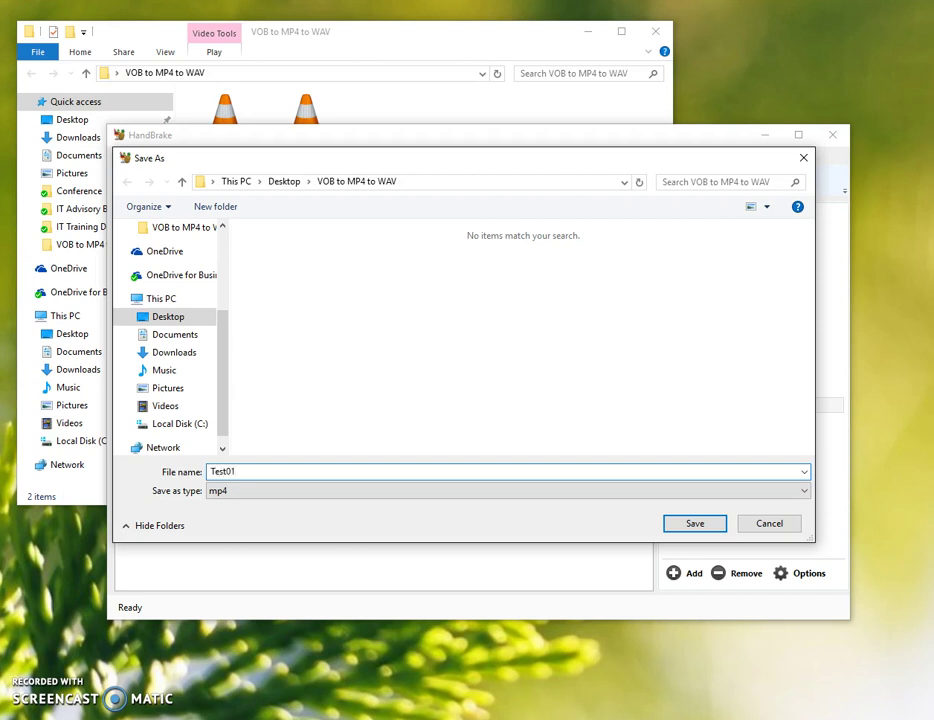
click(359, 492)
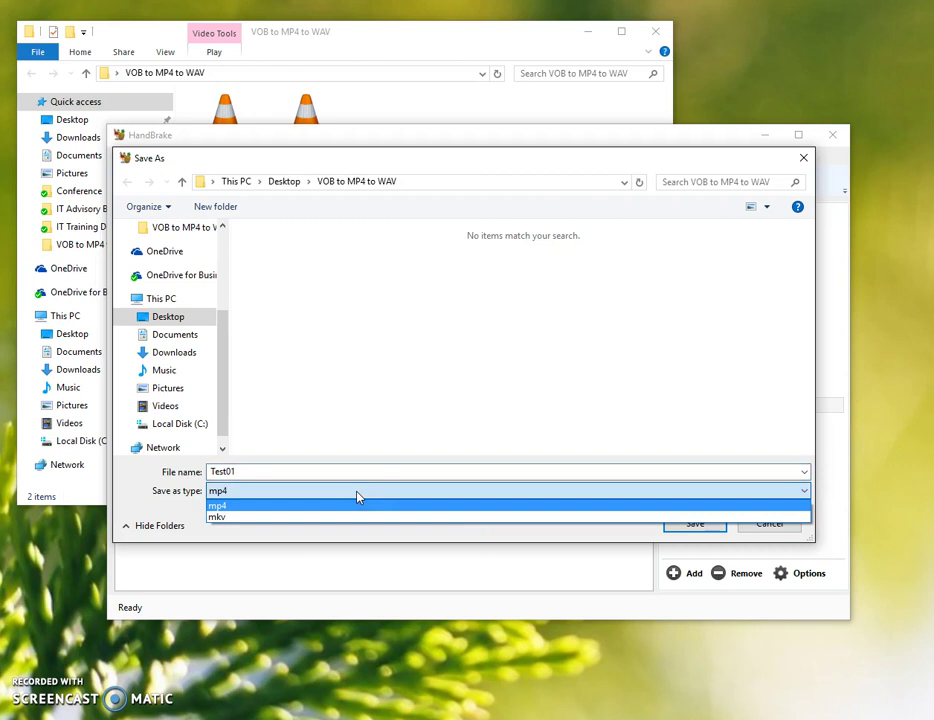
click(357, 505)
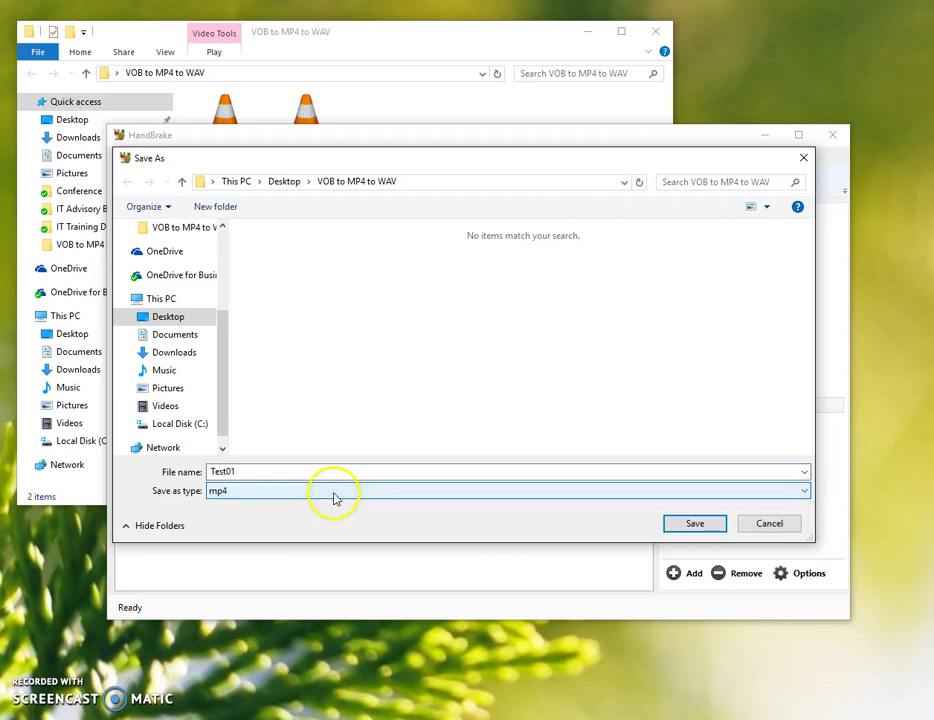
click(669, 530)
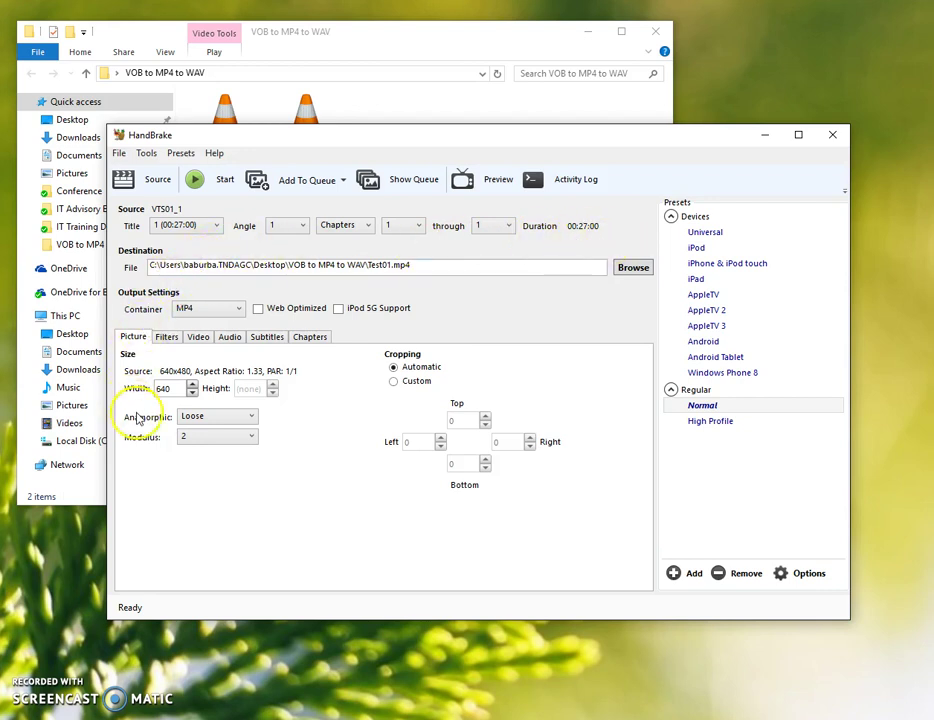
Step: Encode VTS_01_1 into Test01.mp4 and wait until the queue finishes
click(224, 185)
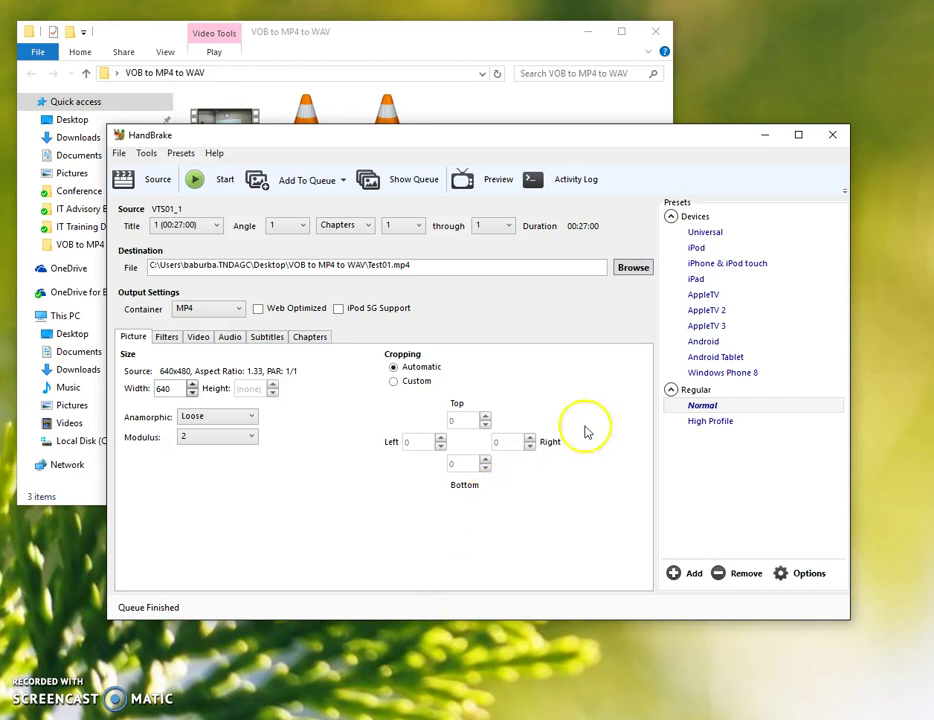
drag(611, 142, 661, 170)
Step: Switch the folder to Details view and compare VTS_01_1 with the new Test01 file
click(492, 70)
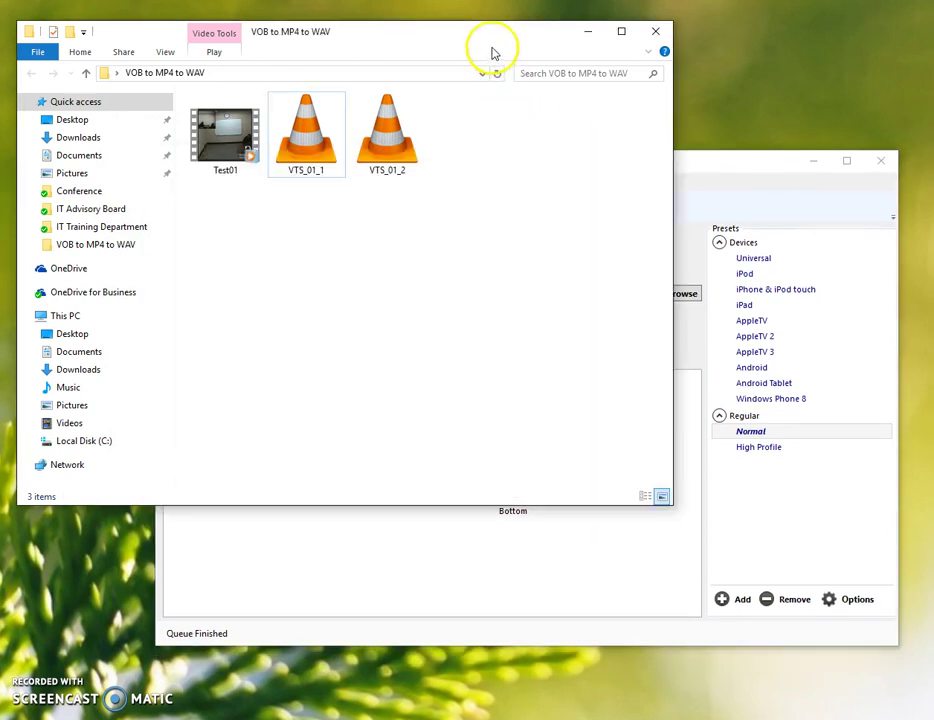
click(166, 54)
click(240, 103)
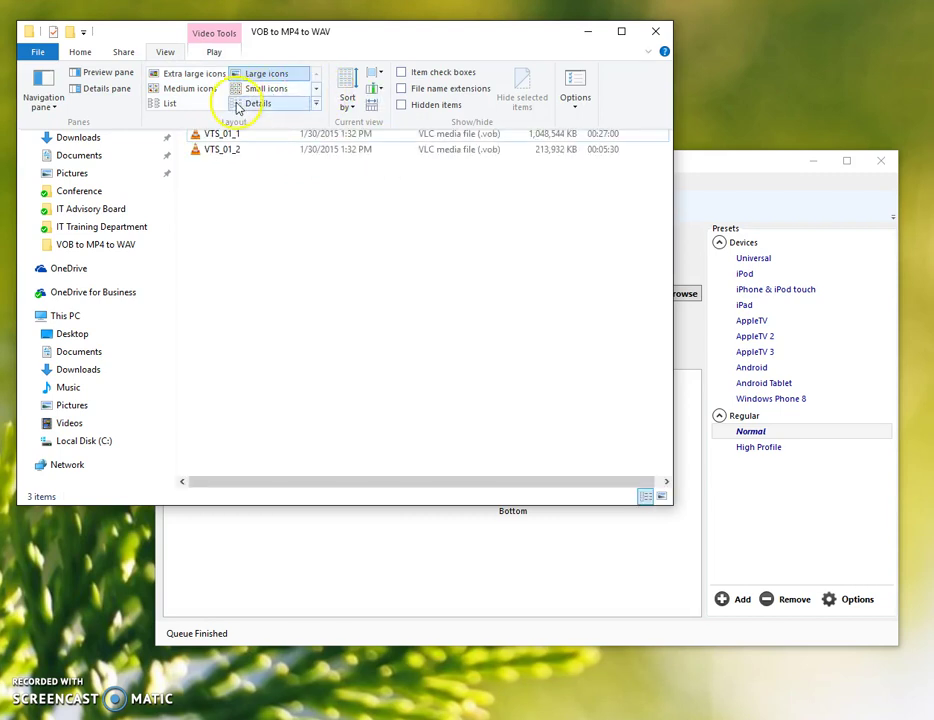
click(227, 133)
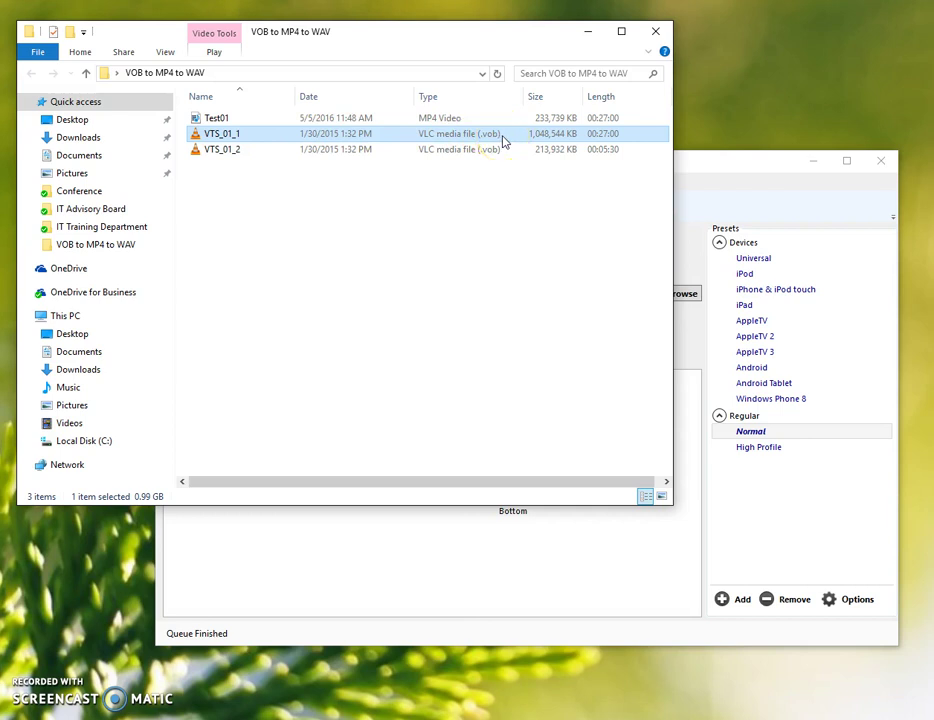
drag(495, 139, 438, 123)
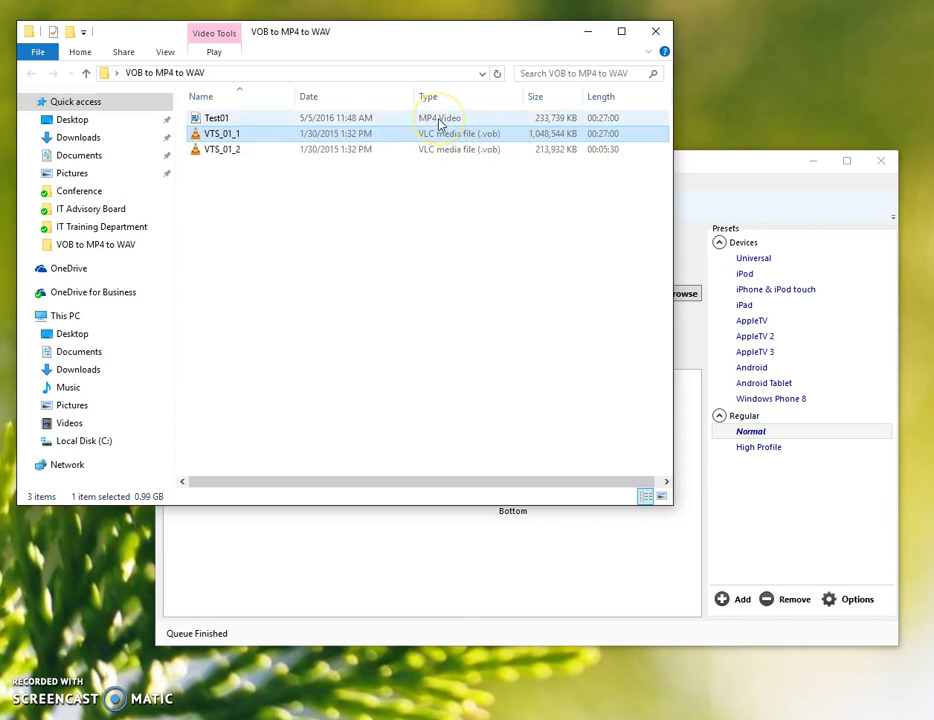
click(450, 120)
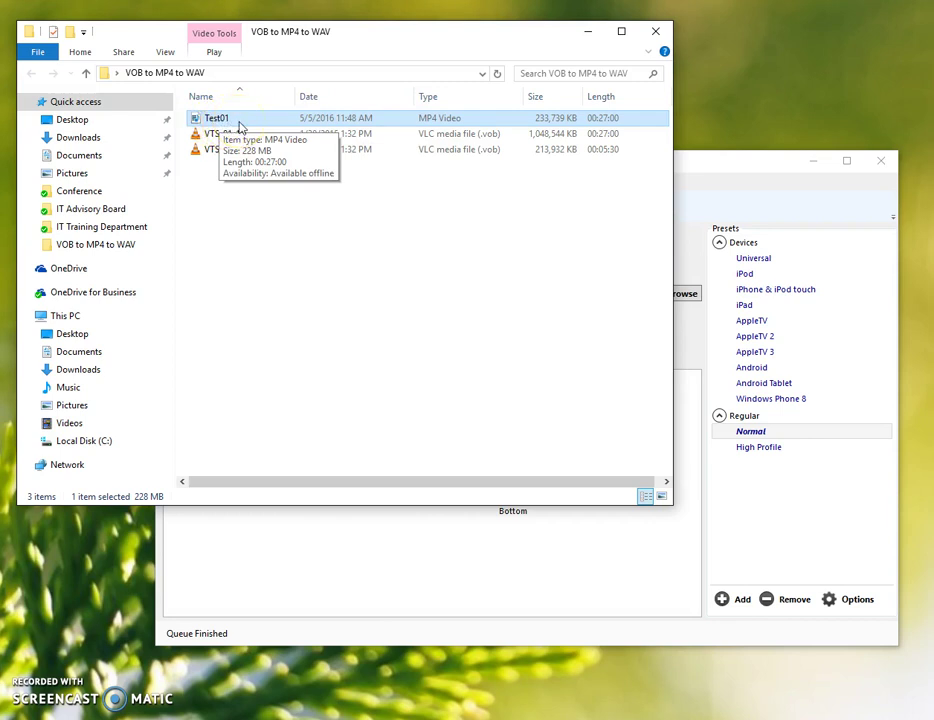
Step: Return the folder to Large icons view and bring HandBrake forward
click(165, 52)
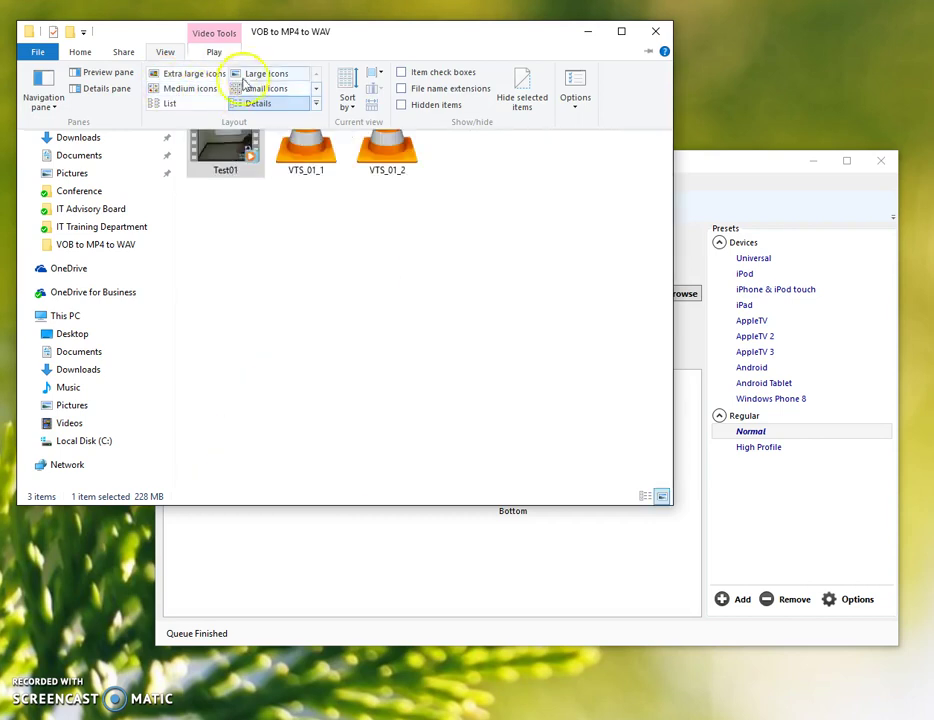
click(254, 76)
click(705, 177)
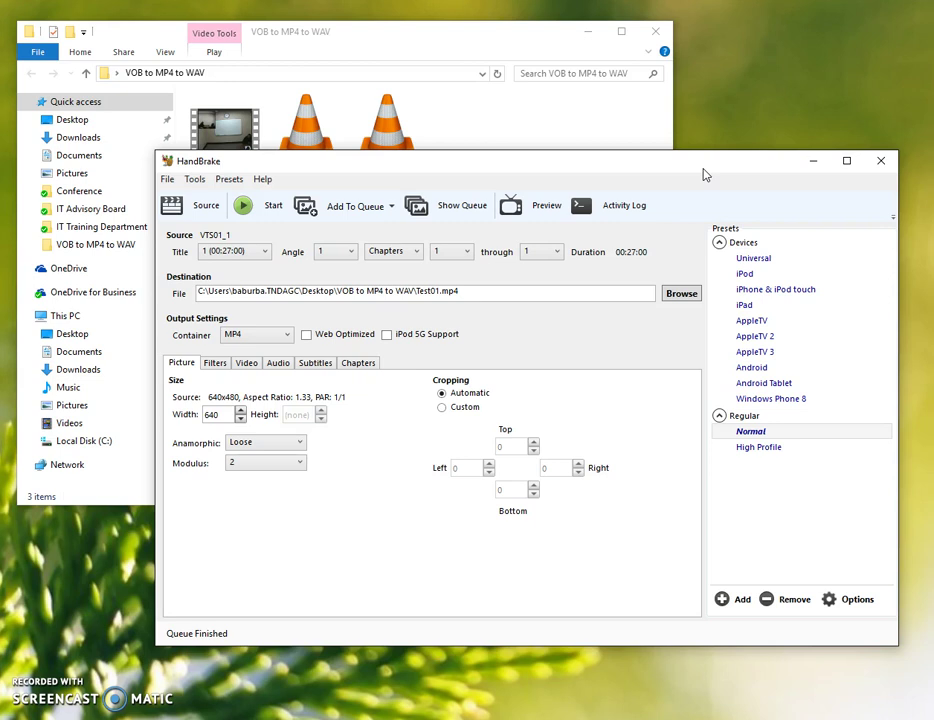
Step: Minimize HandBrake, raise the Audacity window, and reach its File > Import submenu
click(810, 161)
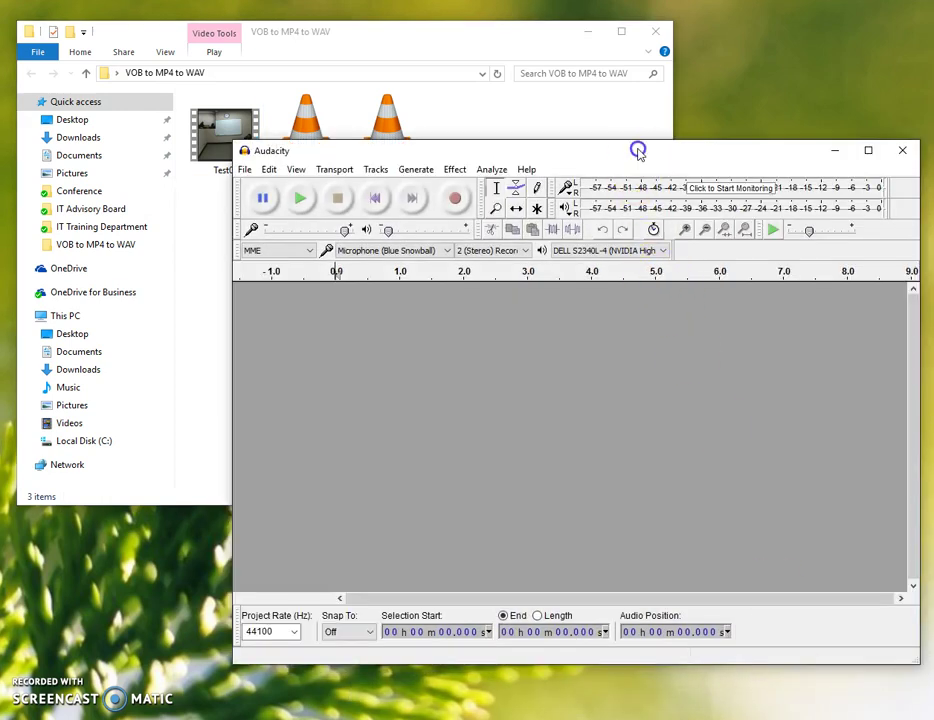
drag(638, 150, 622, 106)
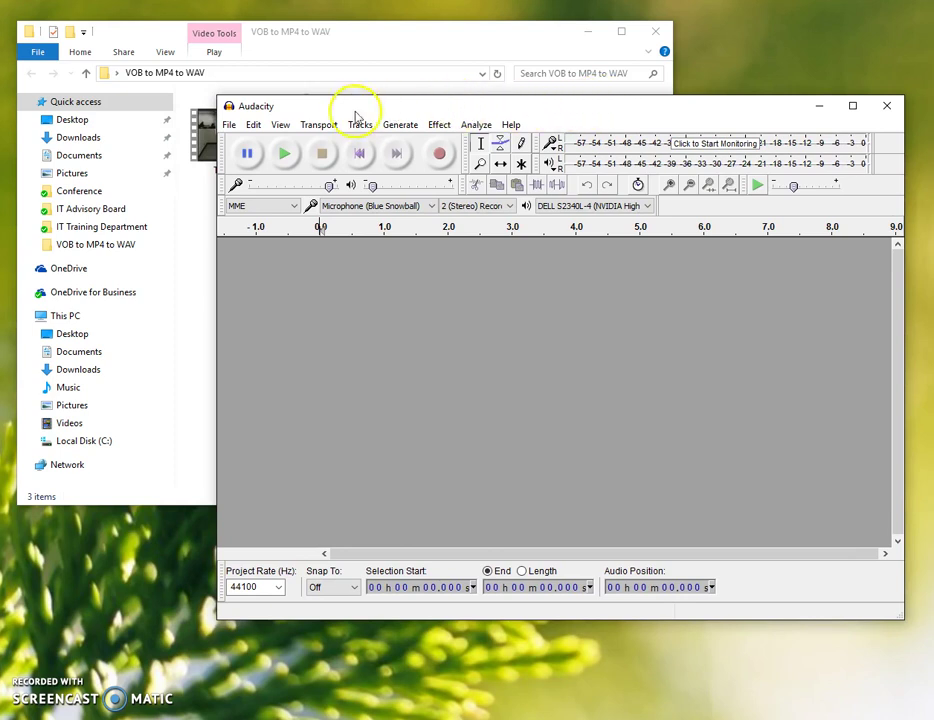
click(229, 125)
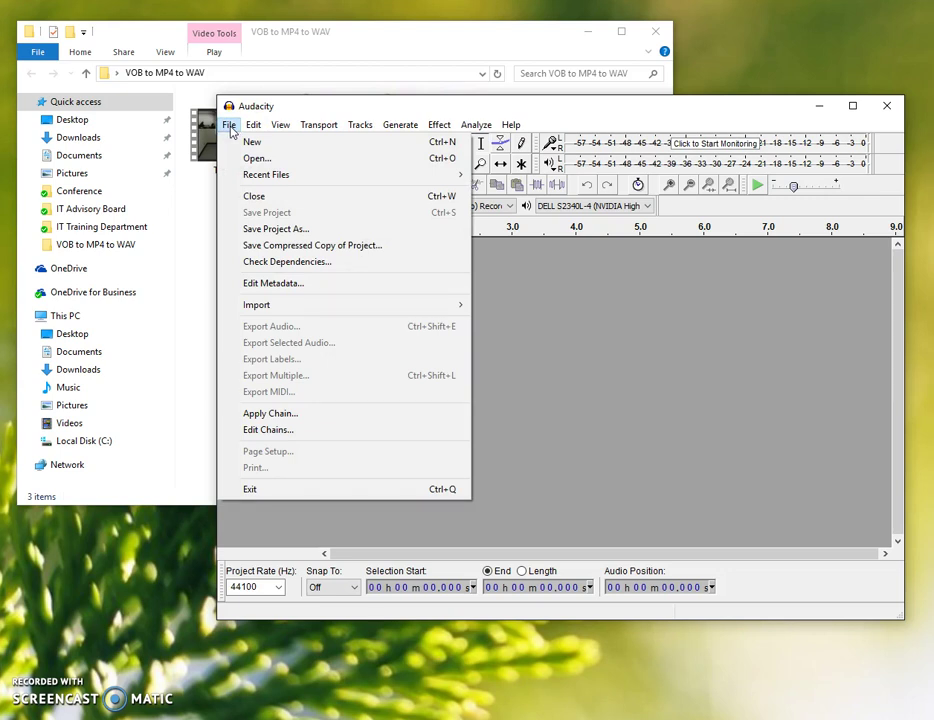
mouse_move(306, 307)
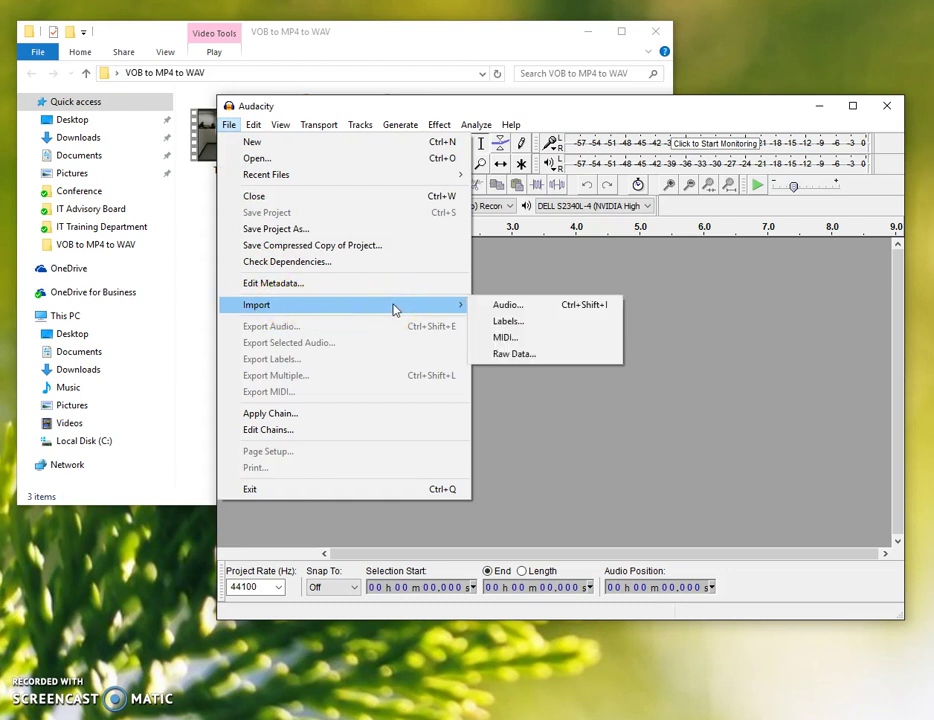
Step: Import Test01 from the VOB to MP4 to WAV folder as a stereo 48000 Hz track
click(592, 307)
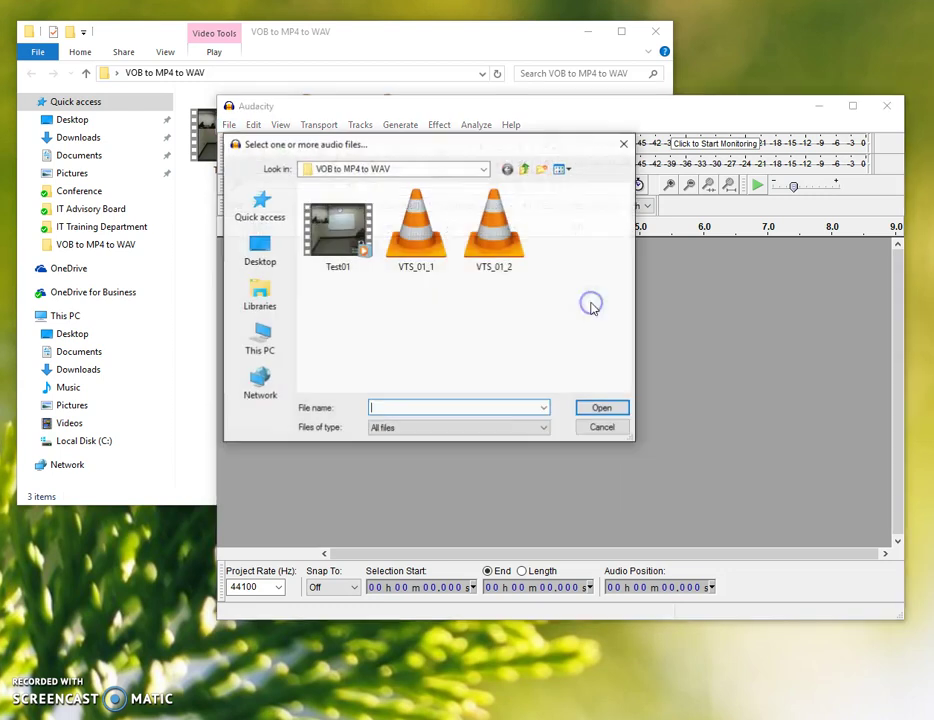
drag(471, 147, 584, 186)
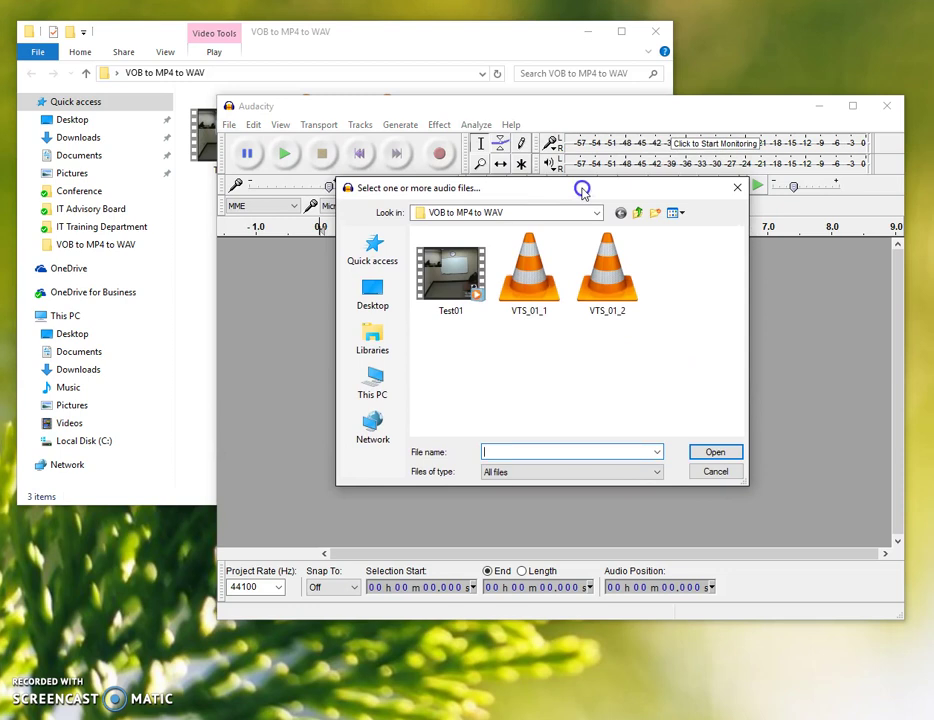
click(447, 294)
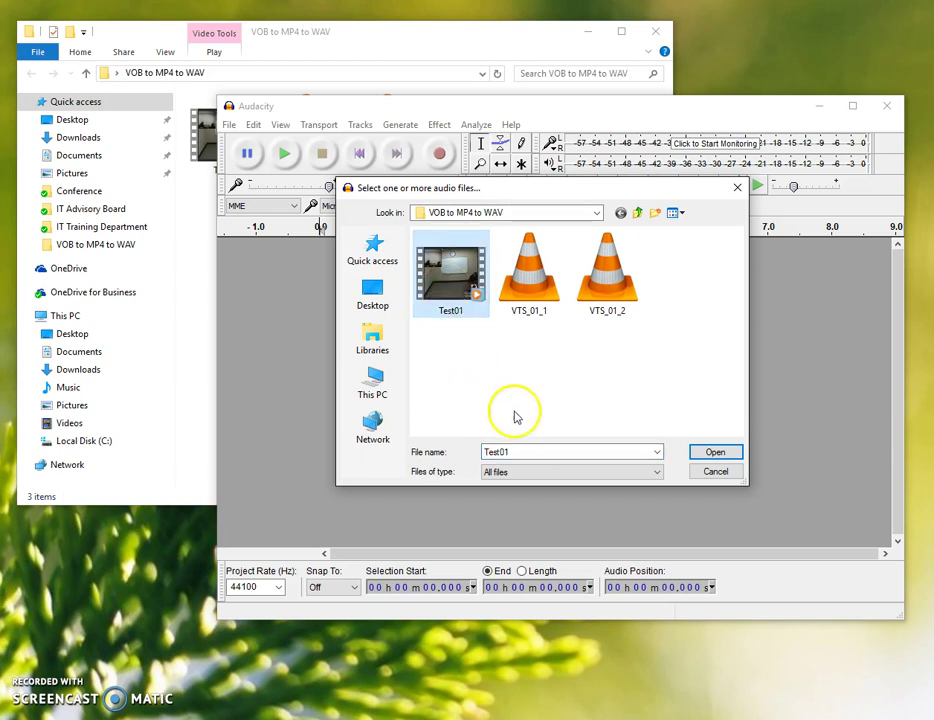
click(695, 455)
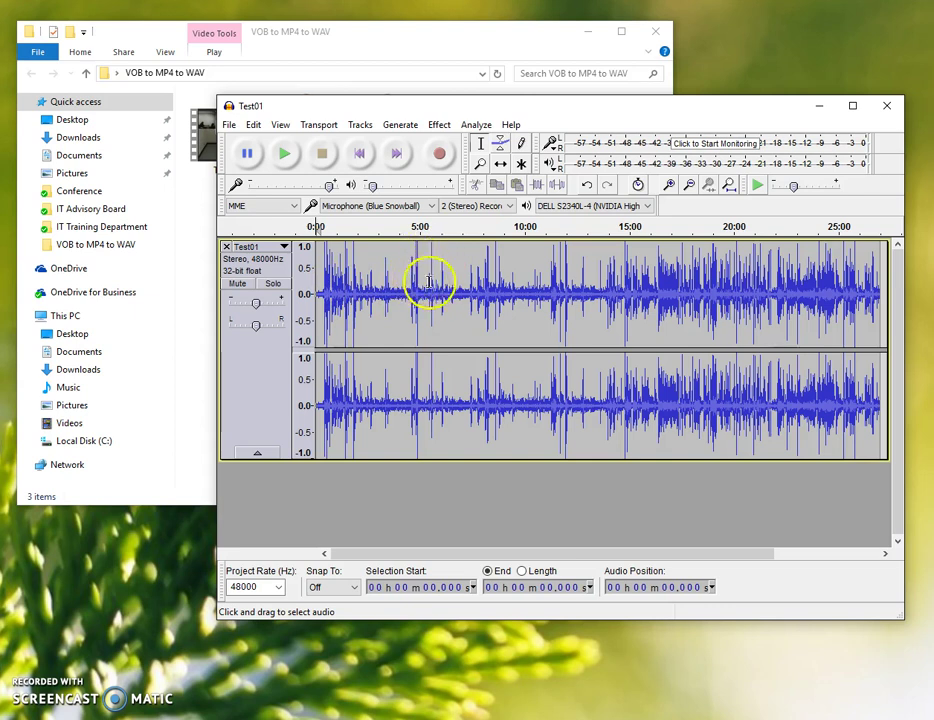
Step: Play the start of the Test01 track, stop it, and select the whole track
click(287, 156)
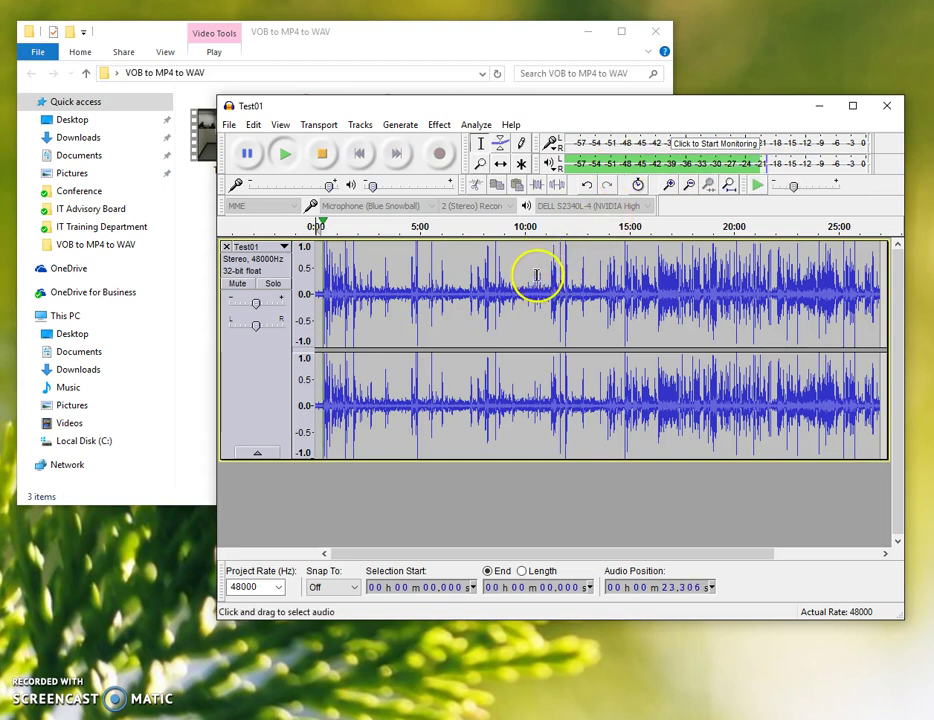
click(322, 154)
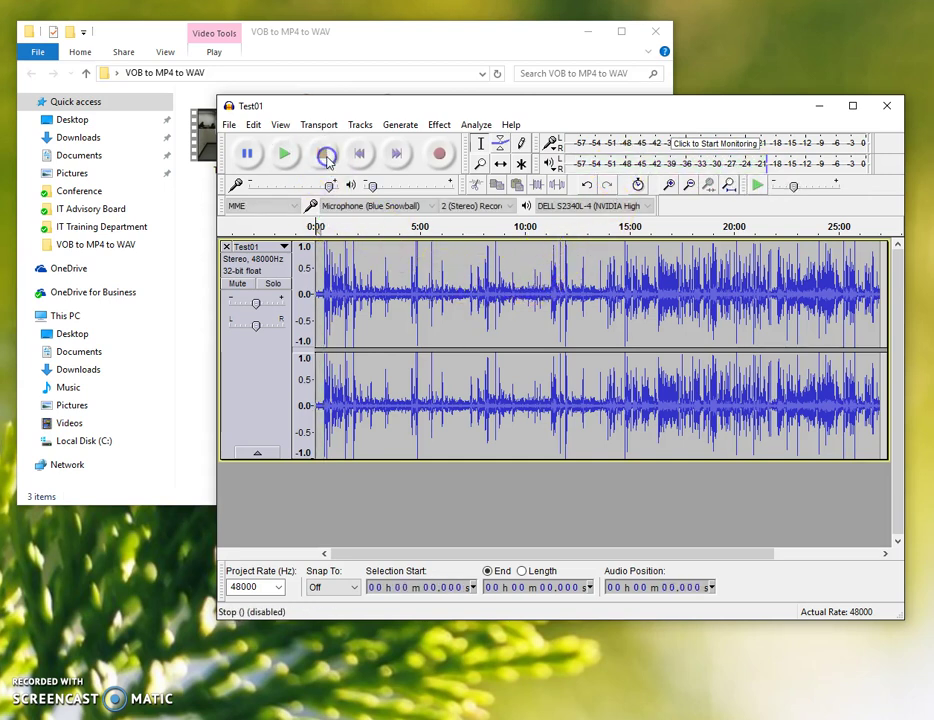
click(265, 388)
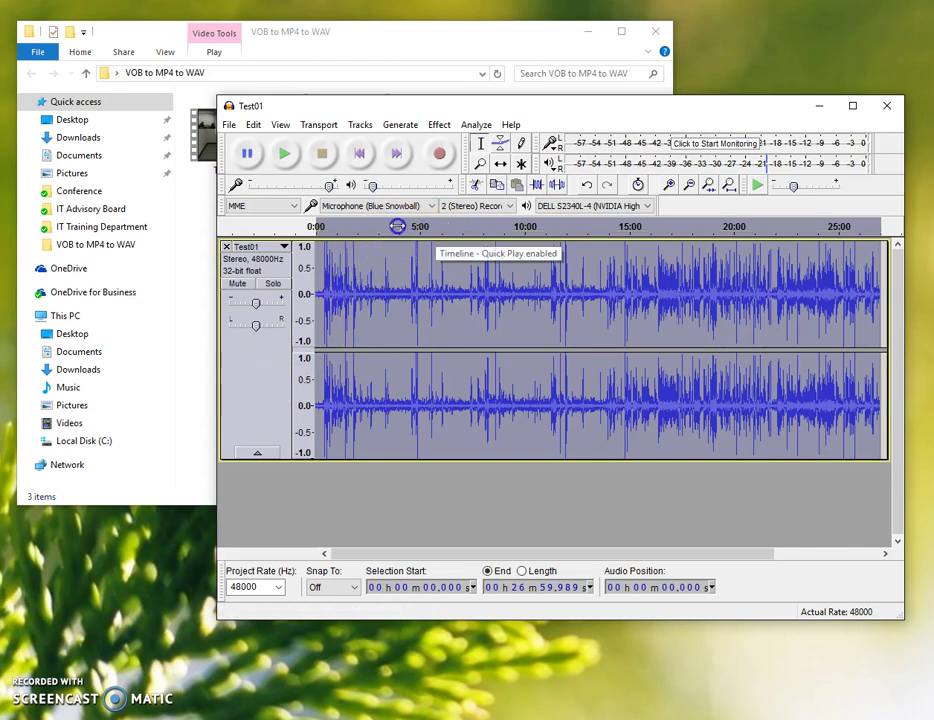
click(397, 230)
click(502, 226)
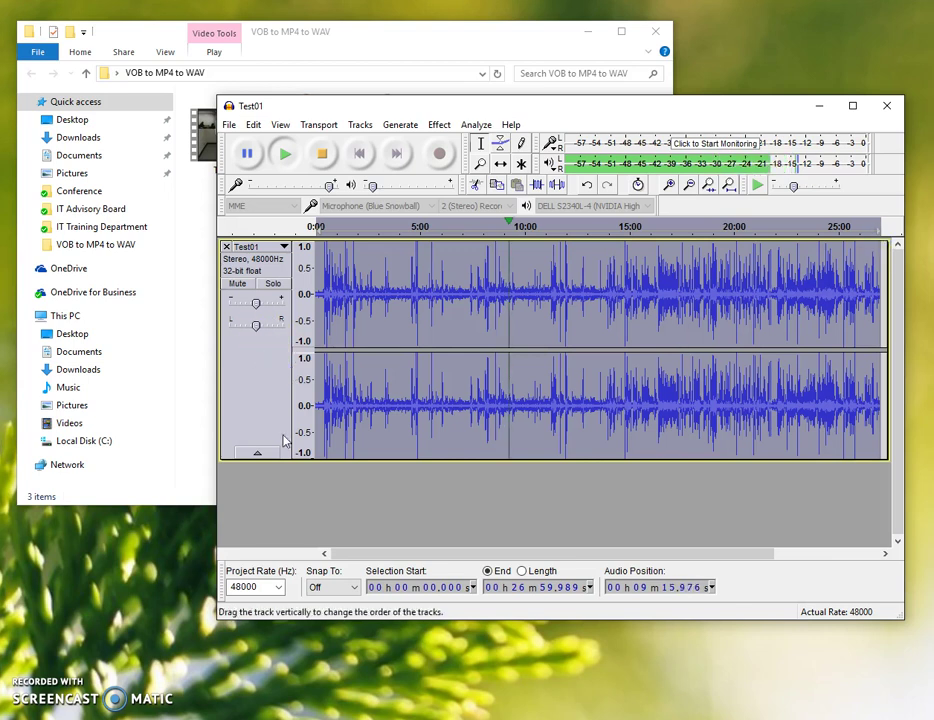
click(321, 153)
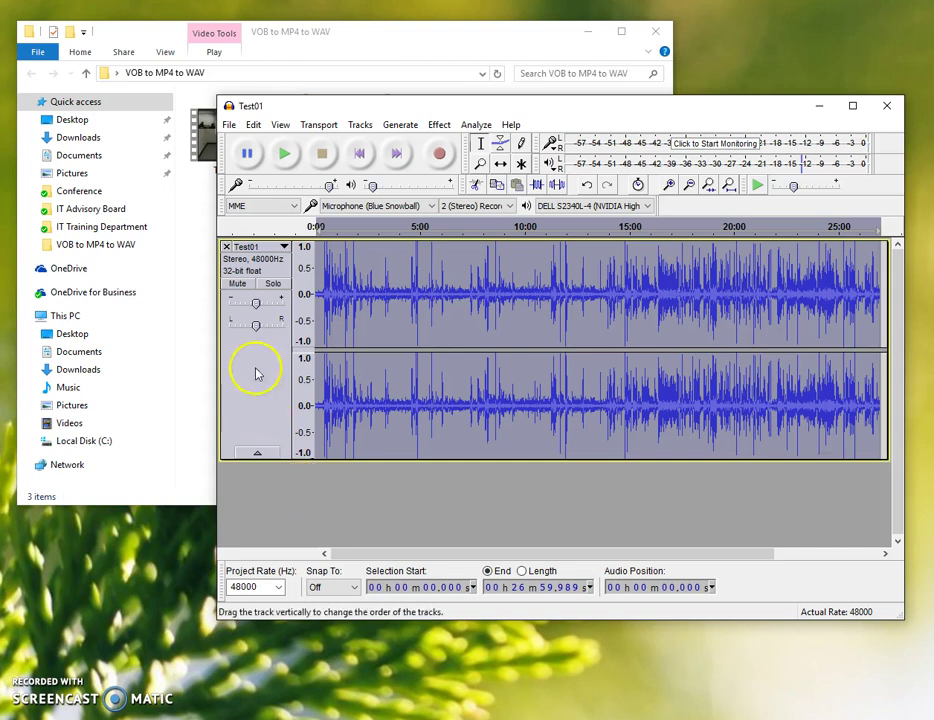
Step: Export Audio as Test01, with type set to WAV (Microsoft) signed 16 bit PCM
click(232, 126)
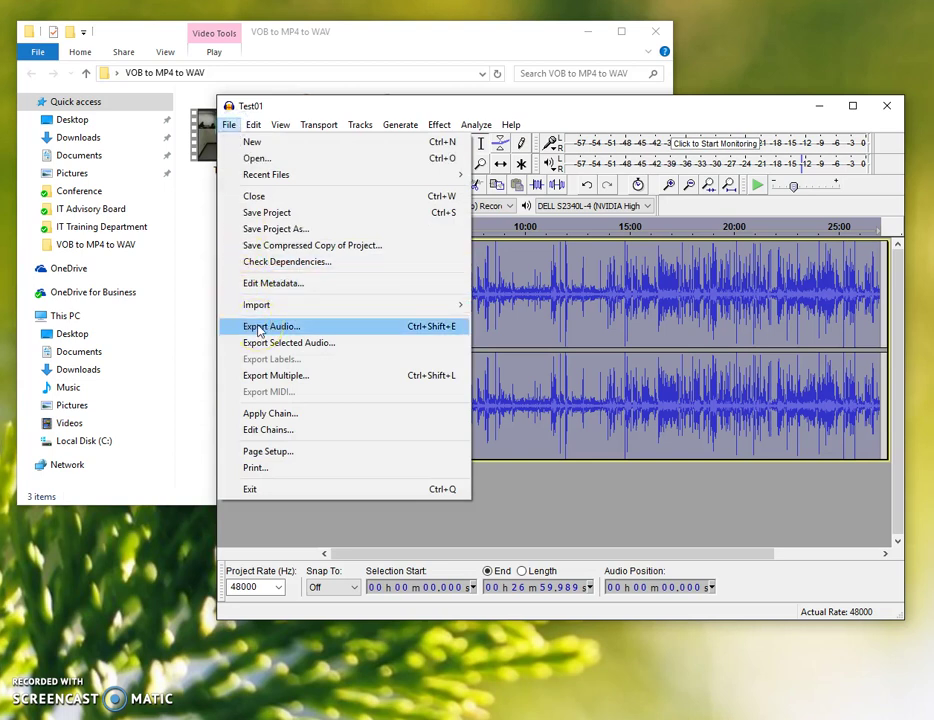
click(258, 328)
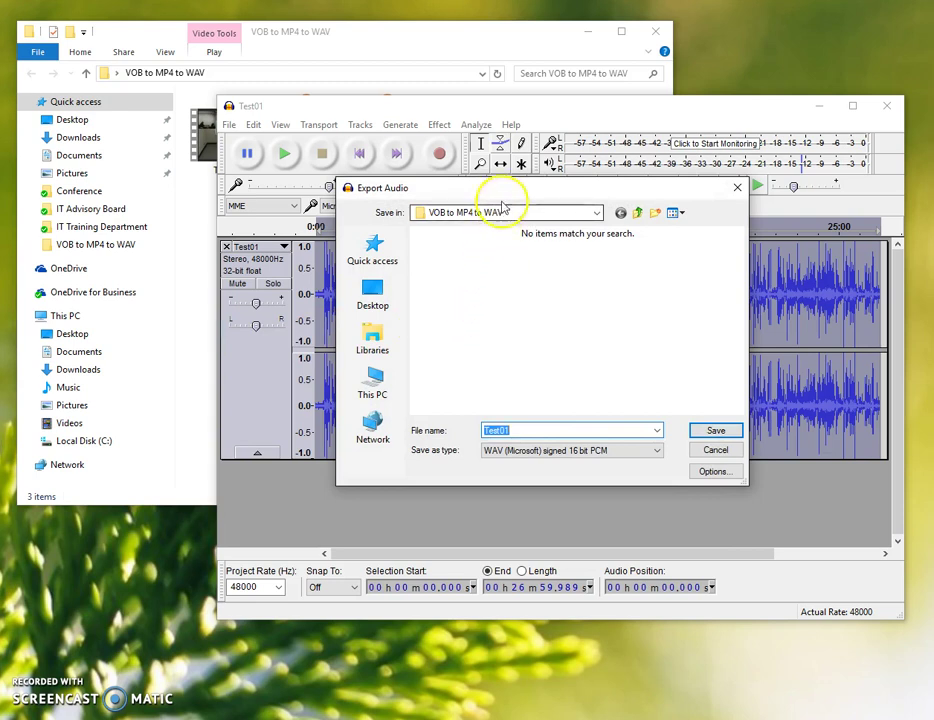
drag(508, 193, 556, 246)
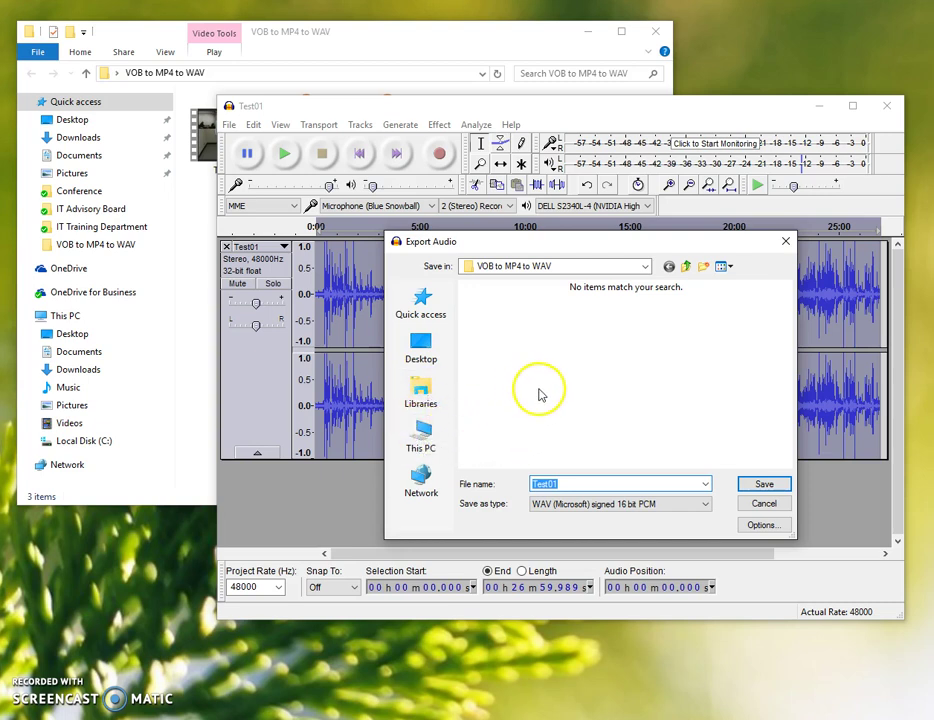
drag(645, 243, 586, 169)
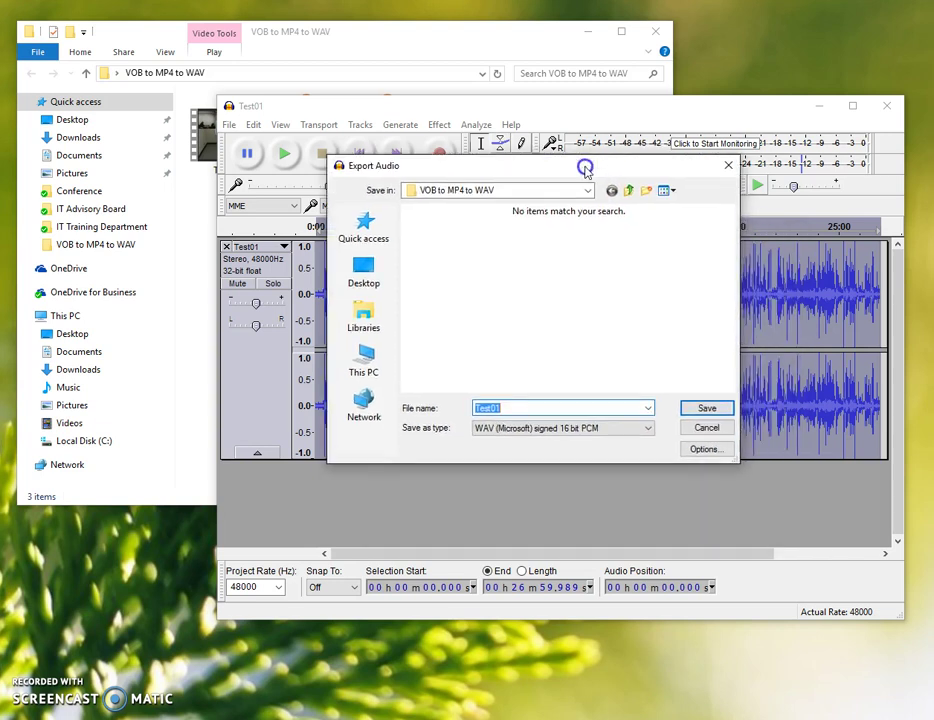
click(649, 429)
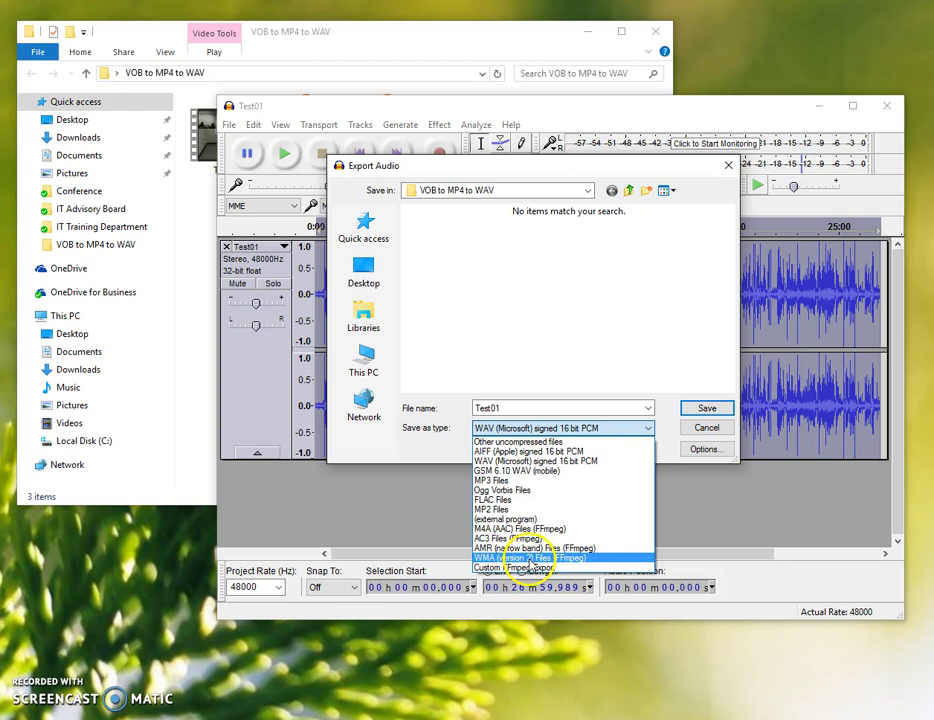
click(519, 462)
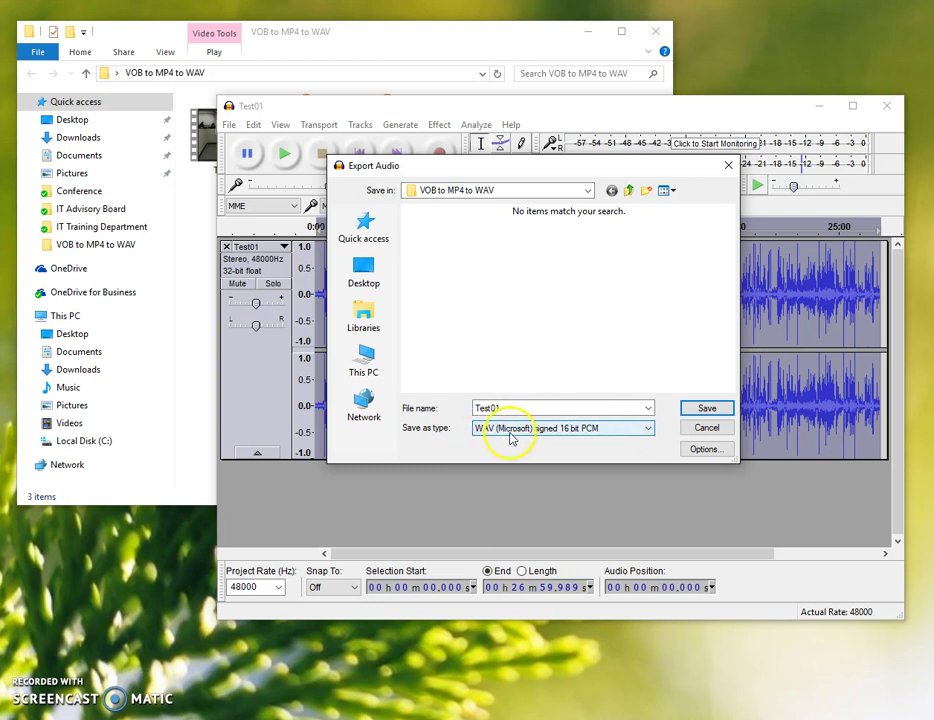
Step: Save the export as Test01 and accept the Edit Metadata dialog with every field left blank
click(692, 409)
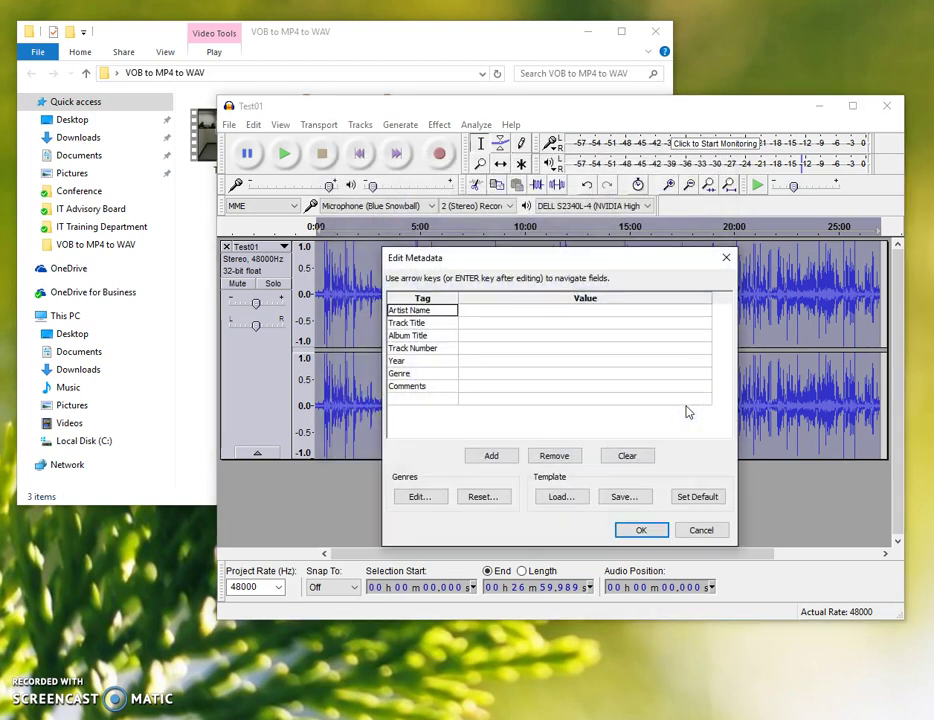
drag(522, 263, 503, 243)
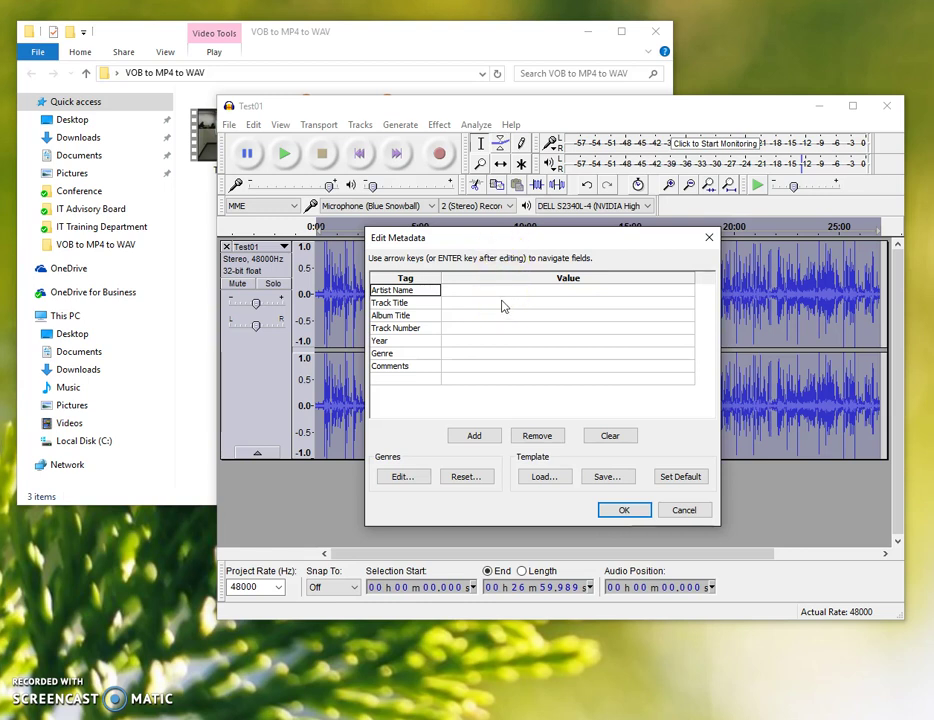
click(454, 309)
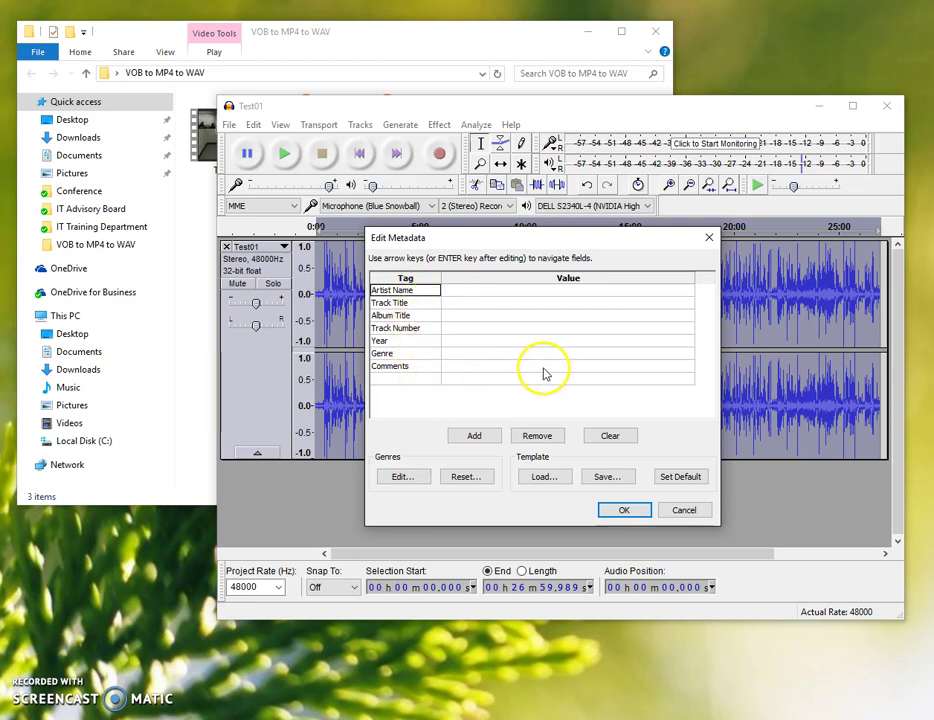
click(608, 511)
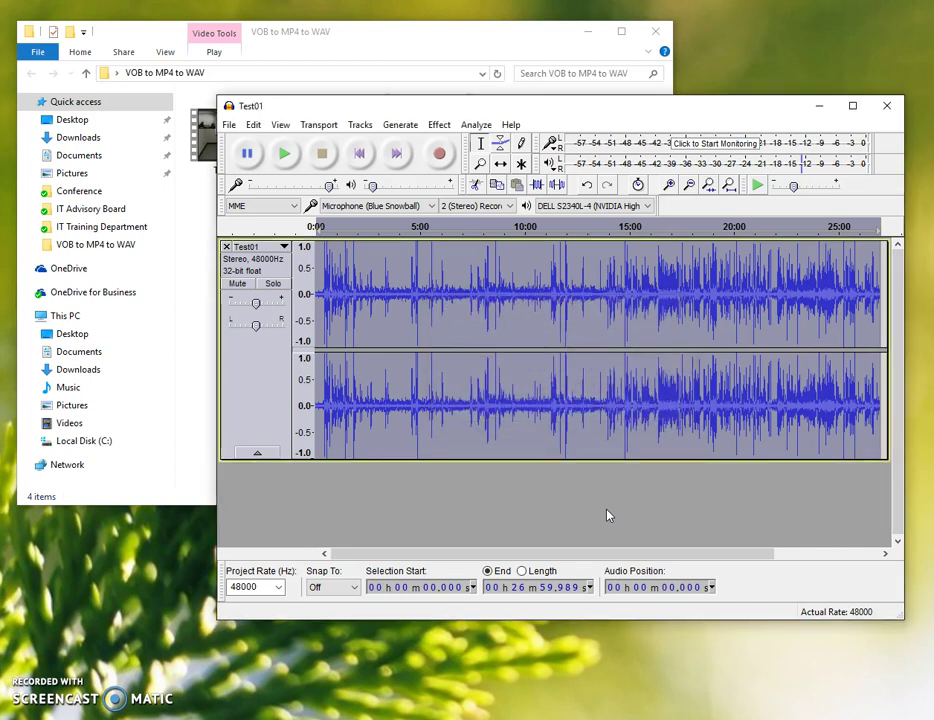
Step: Check Test01's properties to confirm it is a 296 MB WAV File (.wav), then close them
click(490, 52)
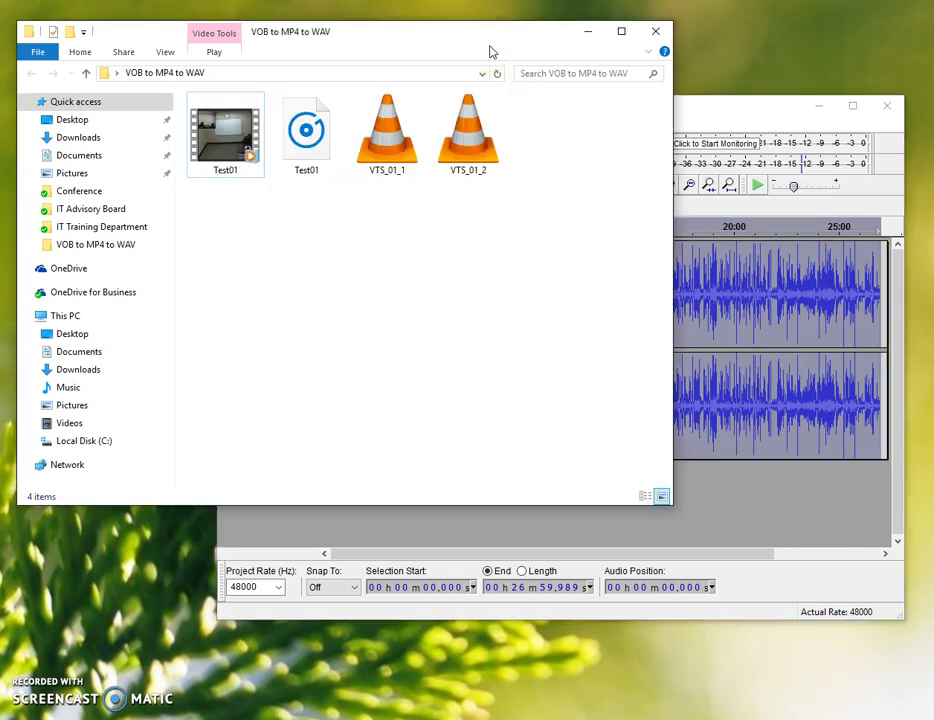
click(316, 150)
right_click(316, 150)
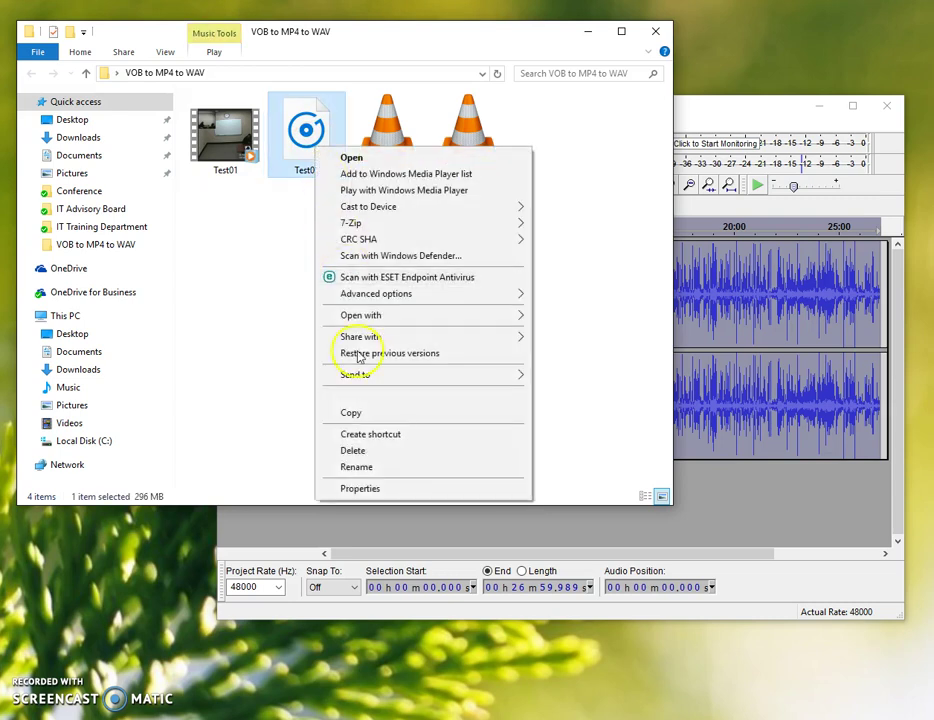
click(367, 487)
drag(461, 175, 509, 209)
drag(536, 296, 437, 298)
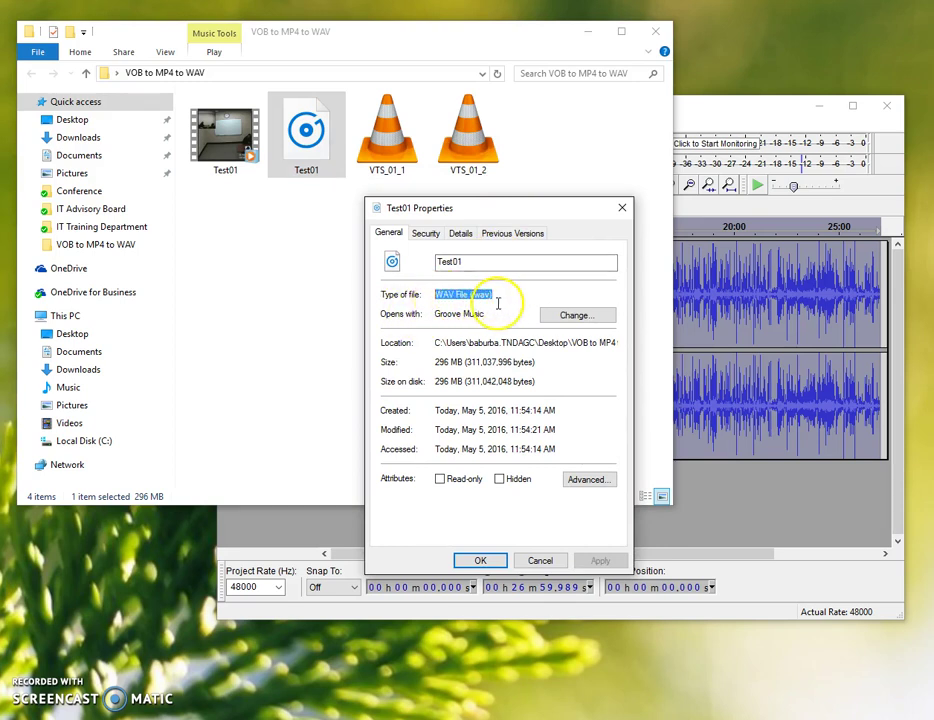
drag(472, 261, 430, 265)
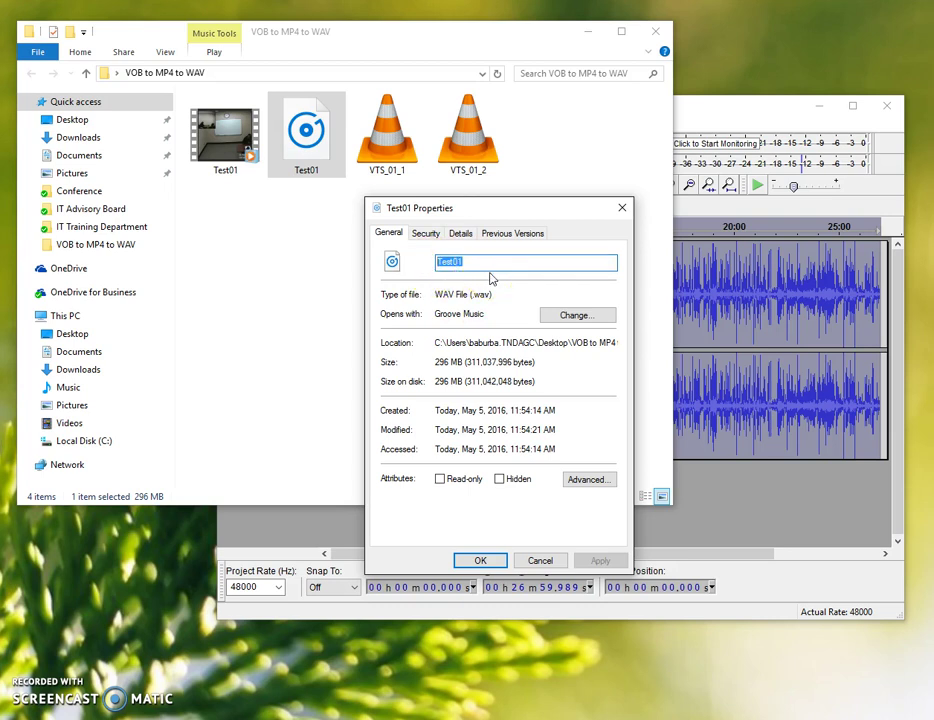
drag(507, 221, 613, 282)
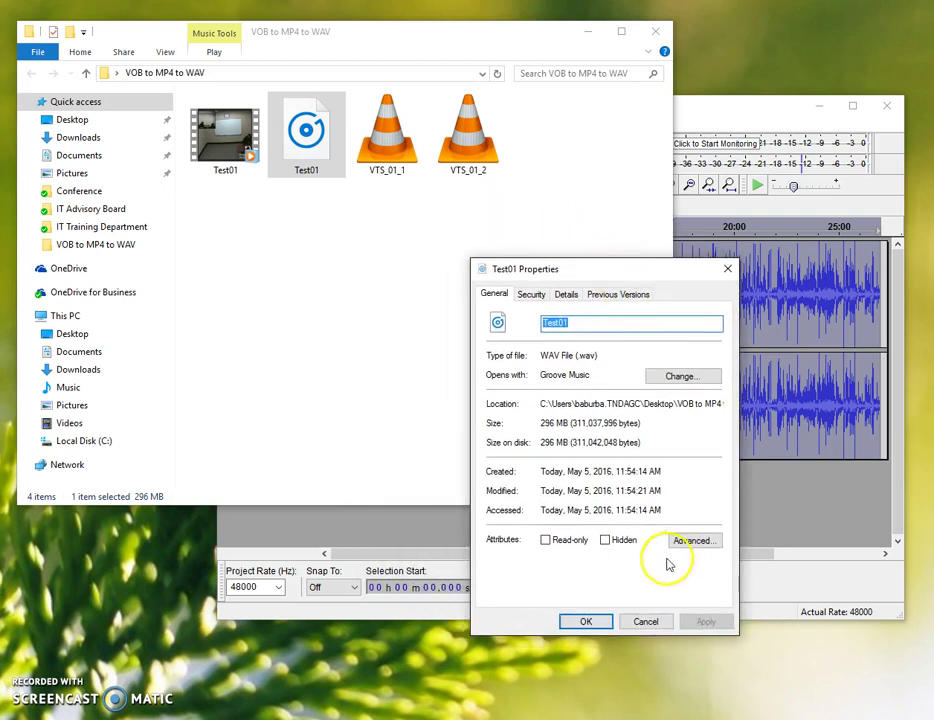
click(646, 622)
Step: Play Test01 in VLC media player to check the 26:59 audio, then stop playback
right_click(317, 143)
mouse_move(427, 311)
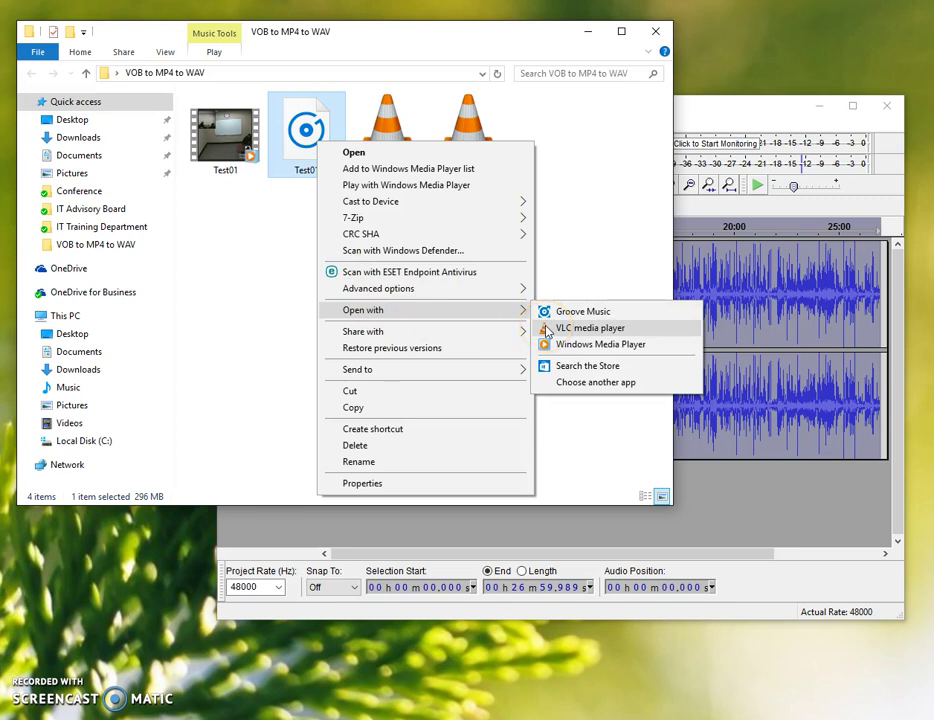
click(589, 328)
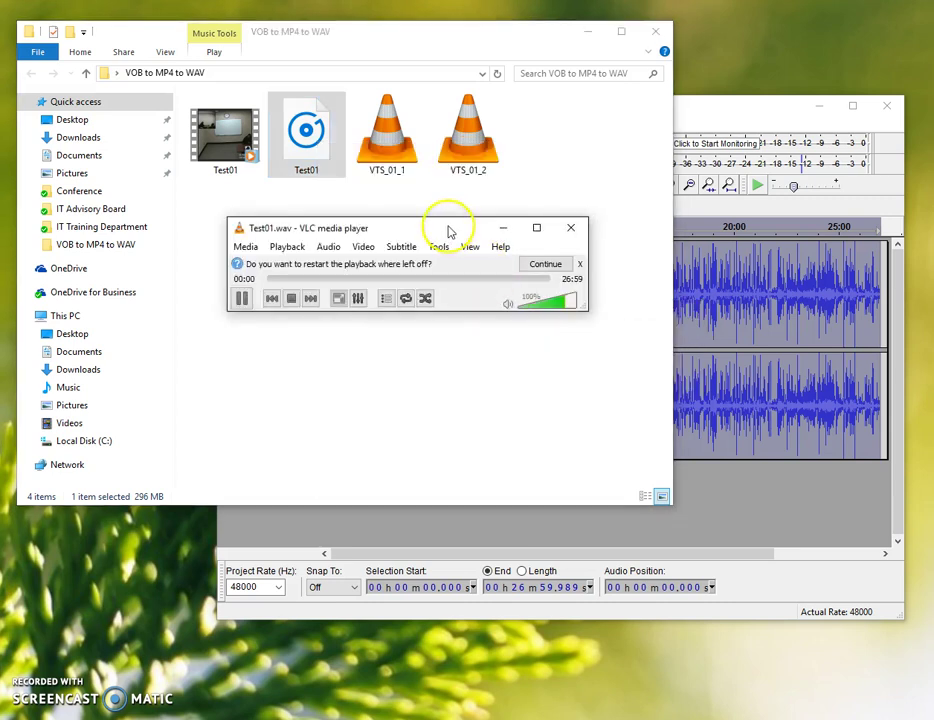
drag(448, 228, 595, 299)
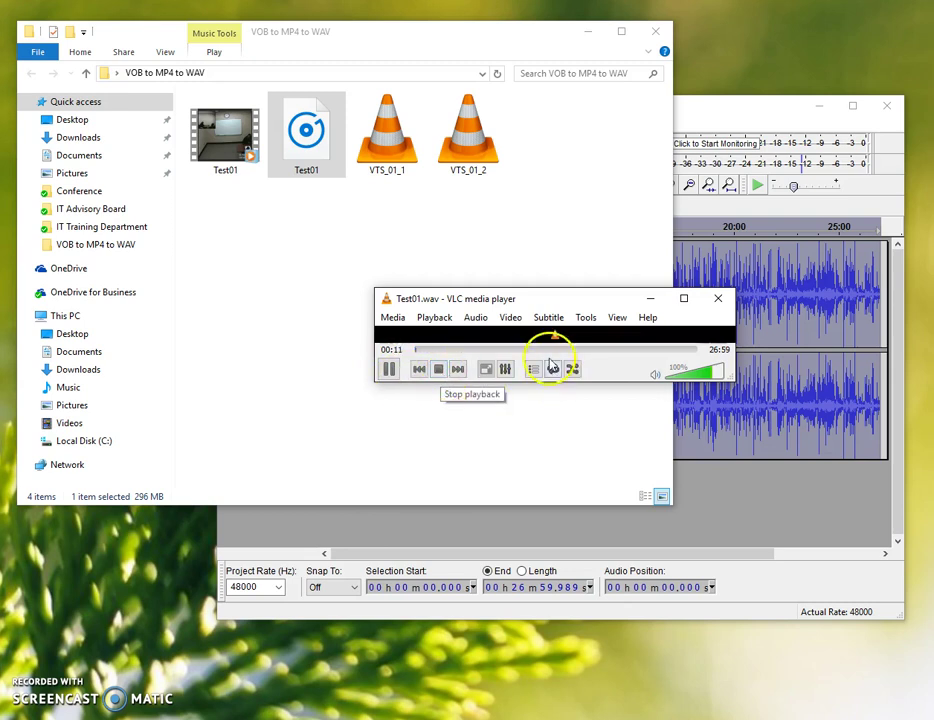
click(441, 373)
drag(559, 302, 593, 314)
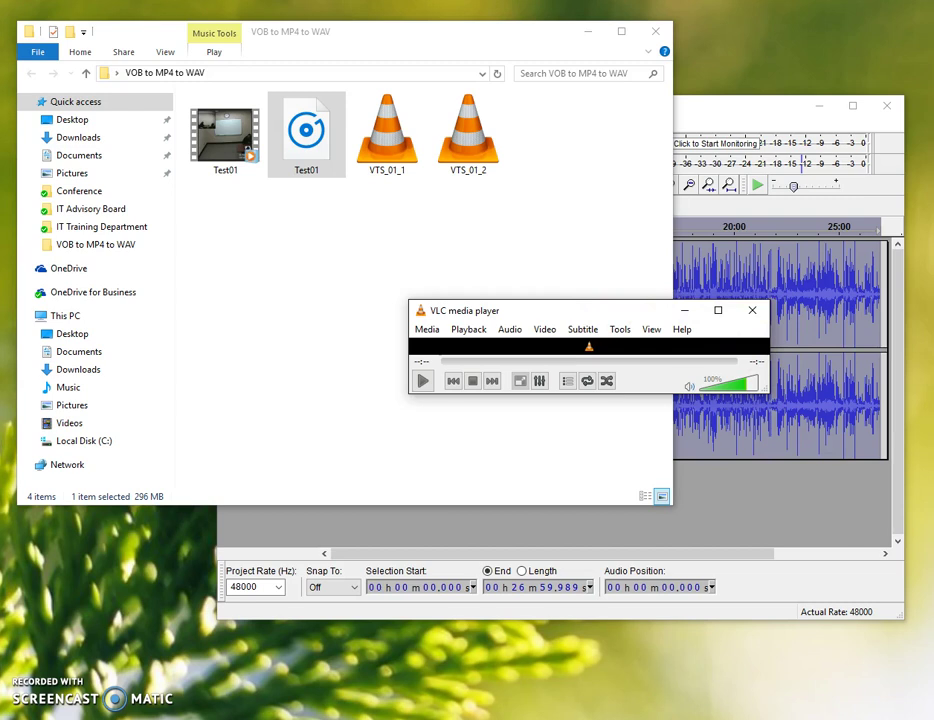
Step: Close VLC, select VTS_01_1, and review HandBrake's VTS_01_1 source and Test01.mp4 destination
click(477, 463)
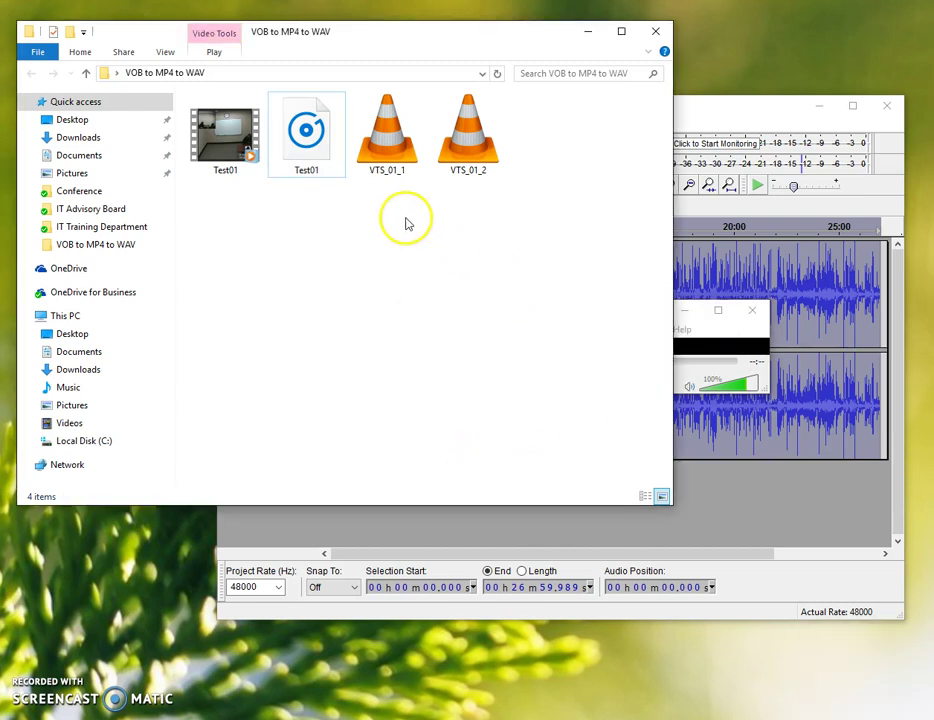
click(392, 156)
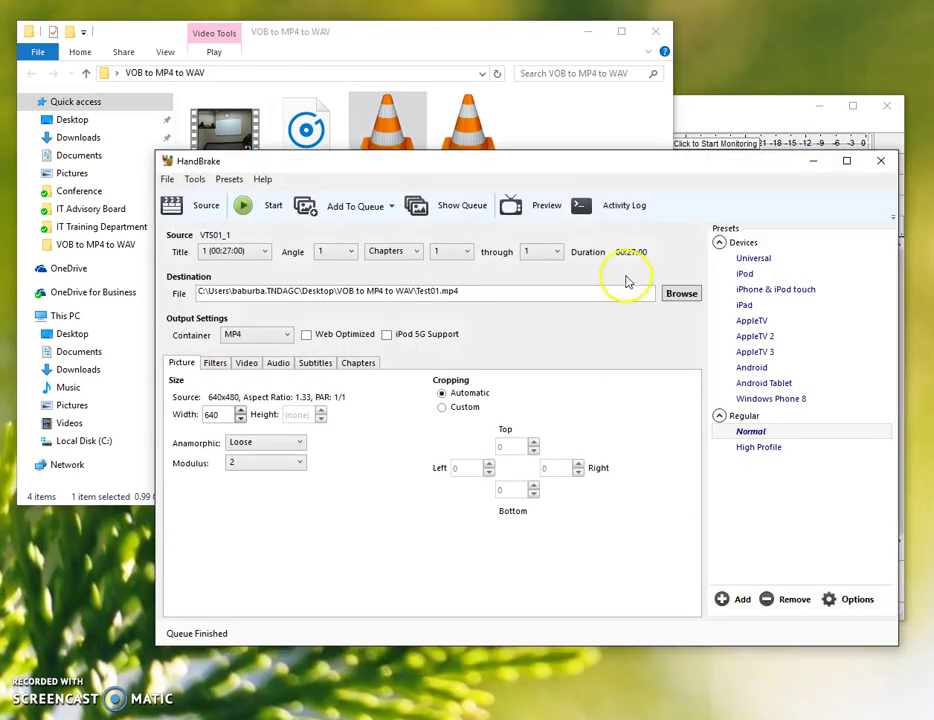
drag(590, 173, 555, 190)
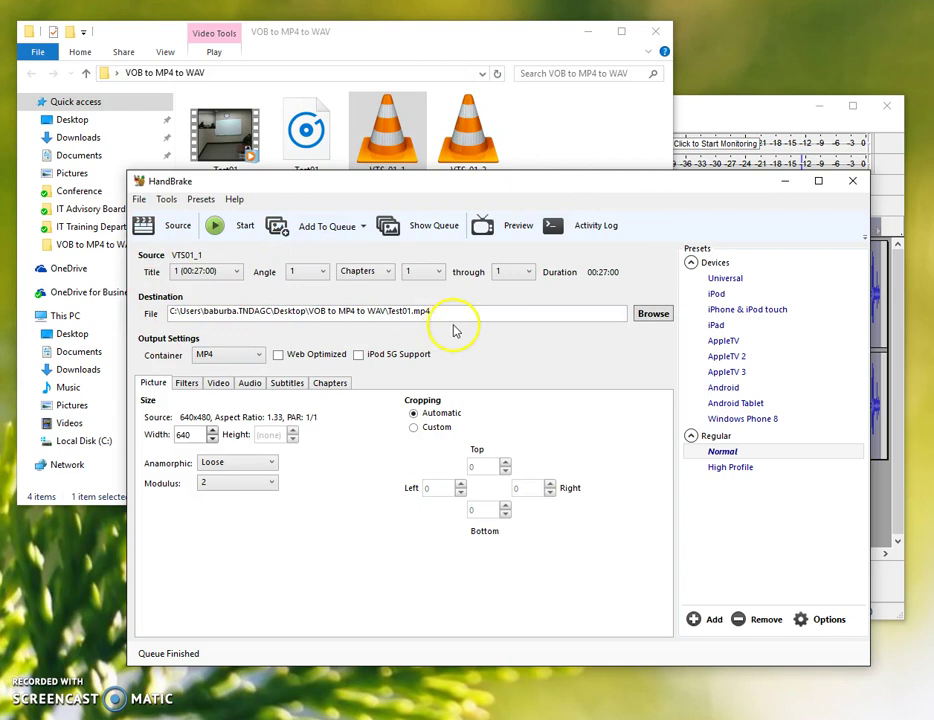
click(319, 48)
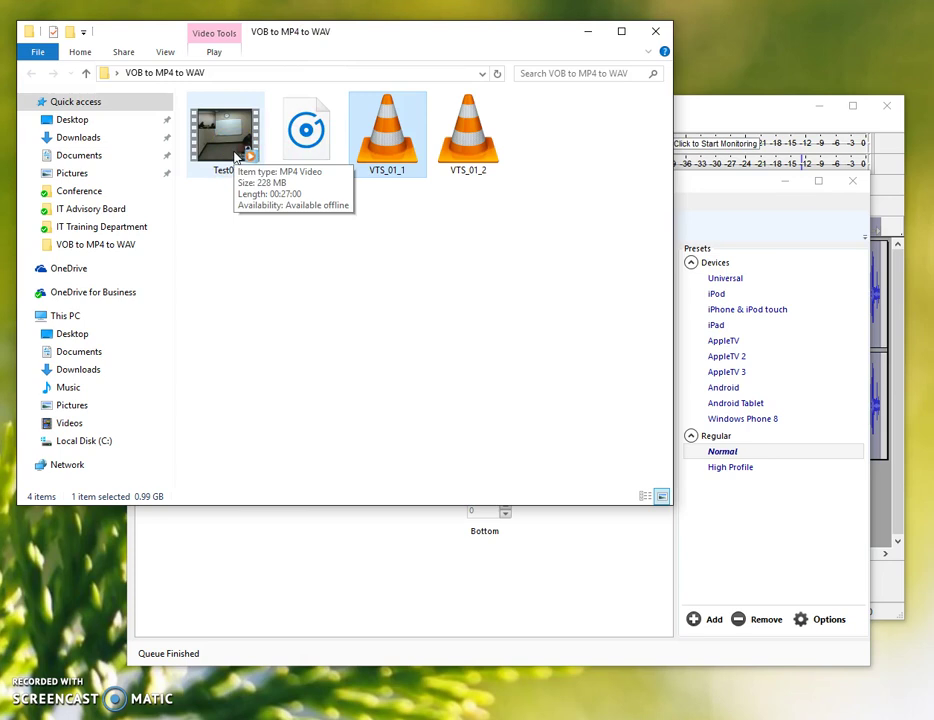
click(709, 112)
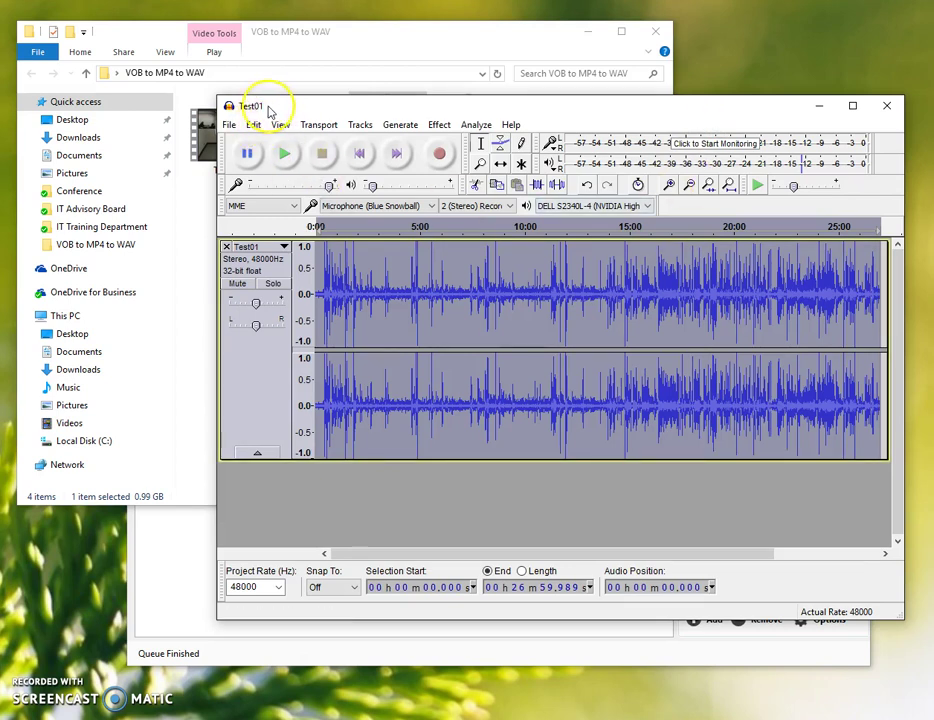
click(229, 124)
mouse_move(381, 309)
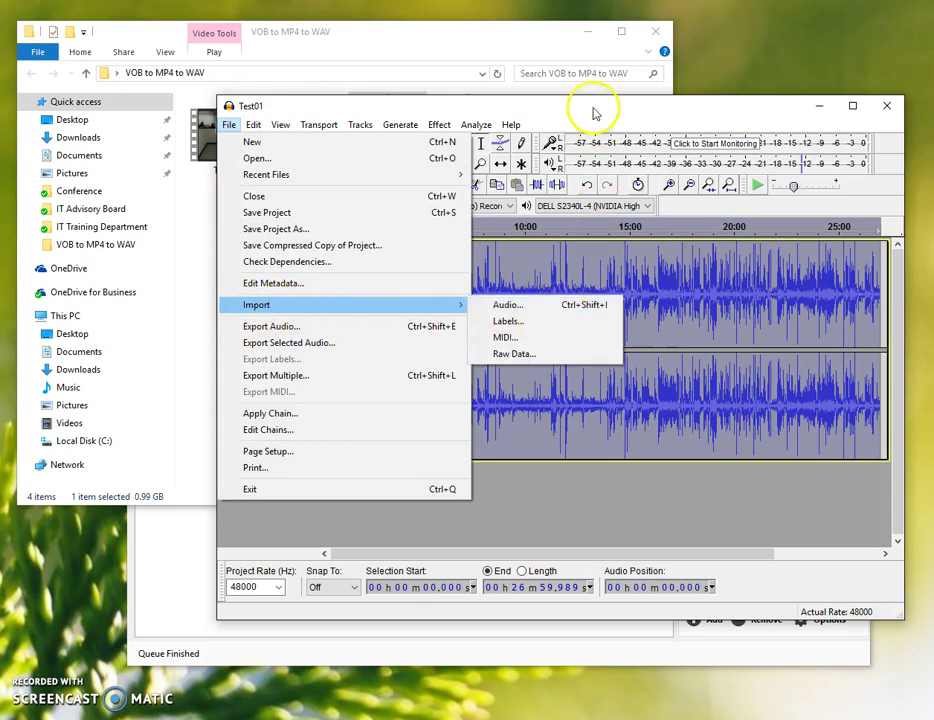
click(594, 108)
click(229, 124)
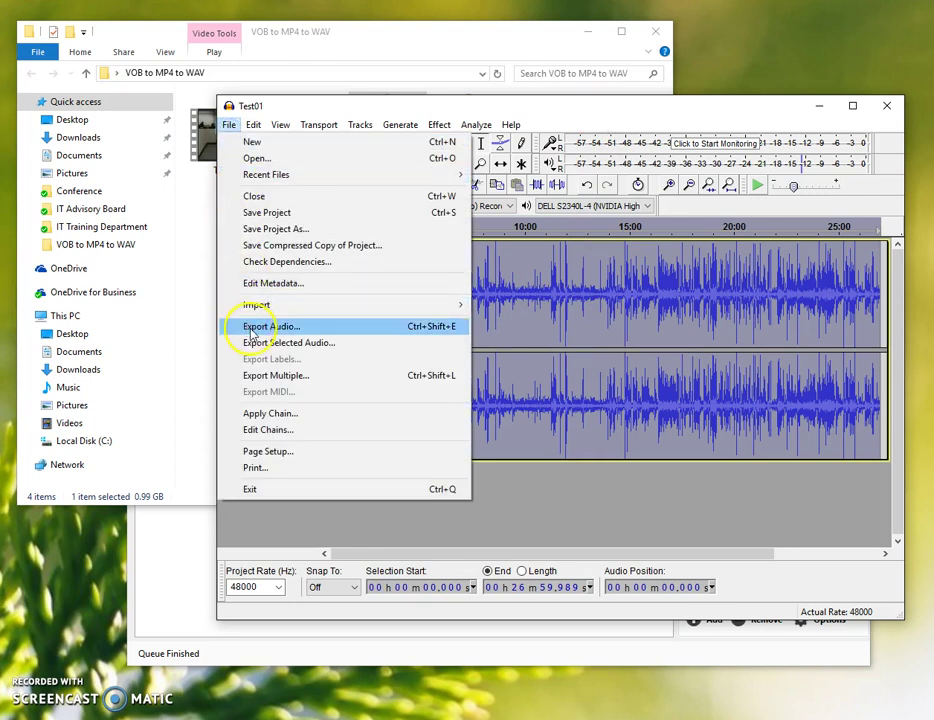
click(594, 108)
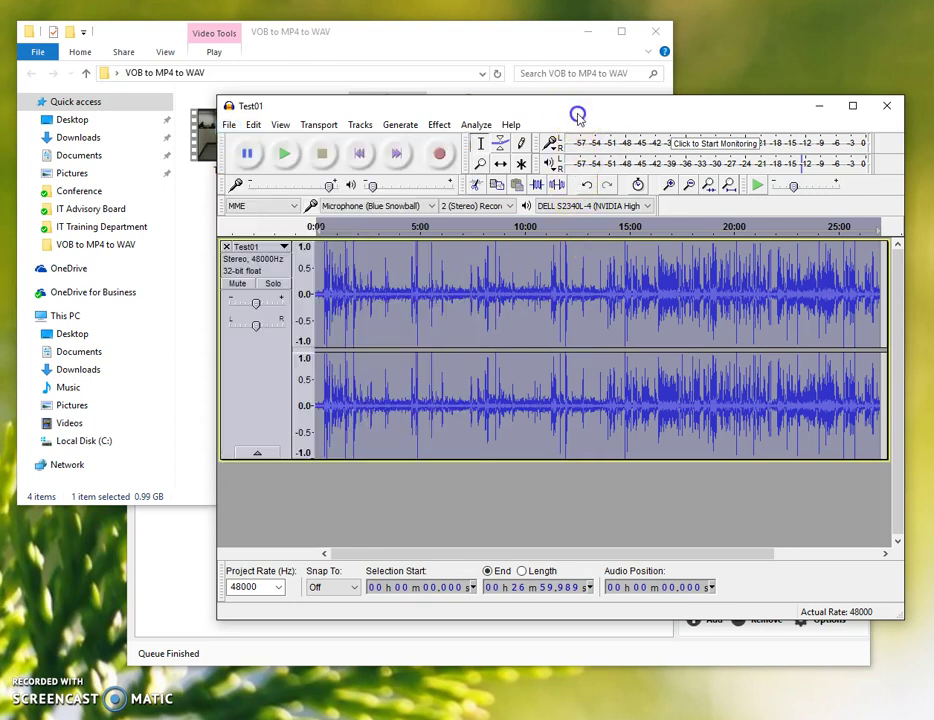
click(505, 56)
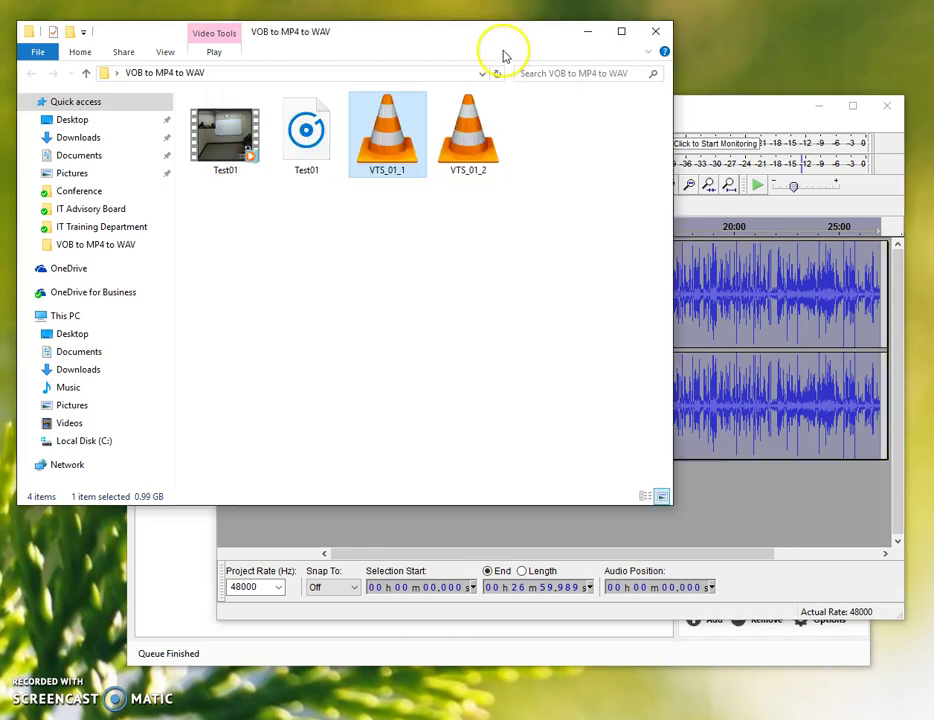
Step: Switch the folder to Details view, showing Test01 WAV at 303,749 KB and 00:26:59
click(318, 167)
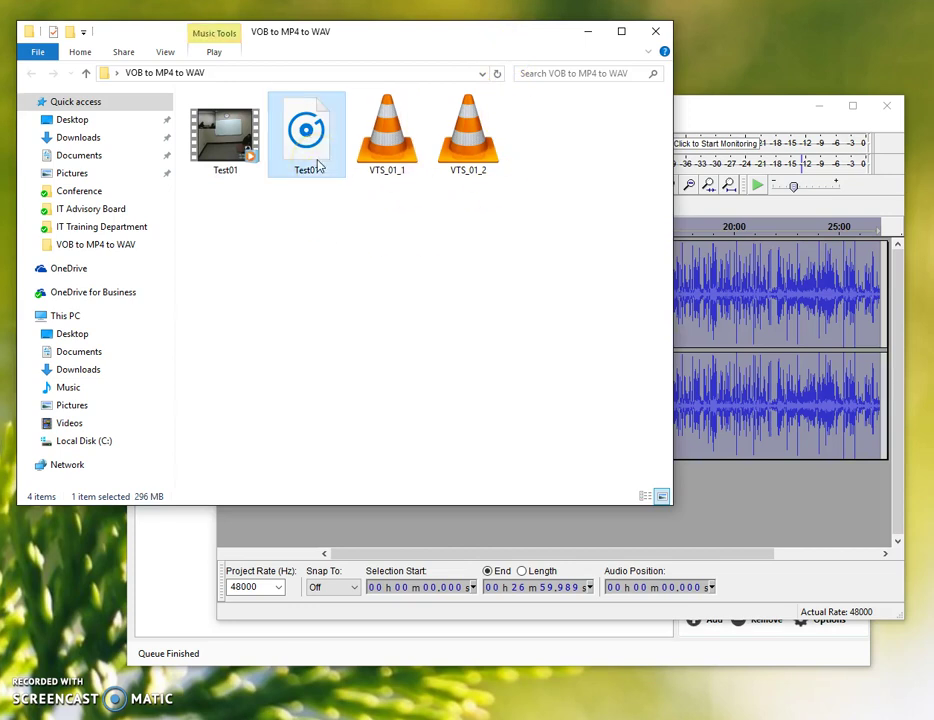
click(165, 55)
click(258, 103)
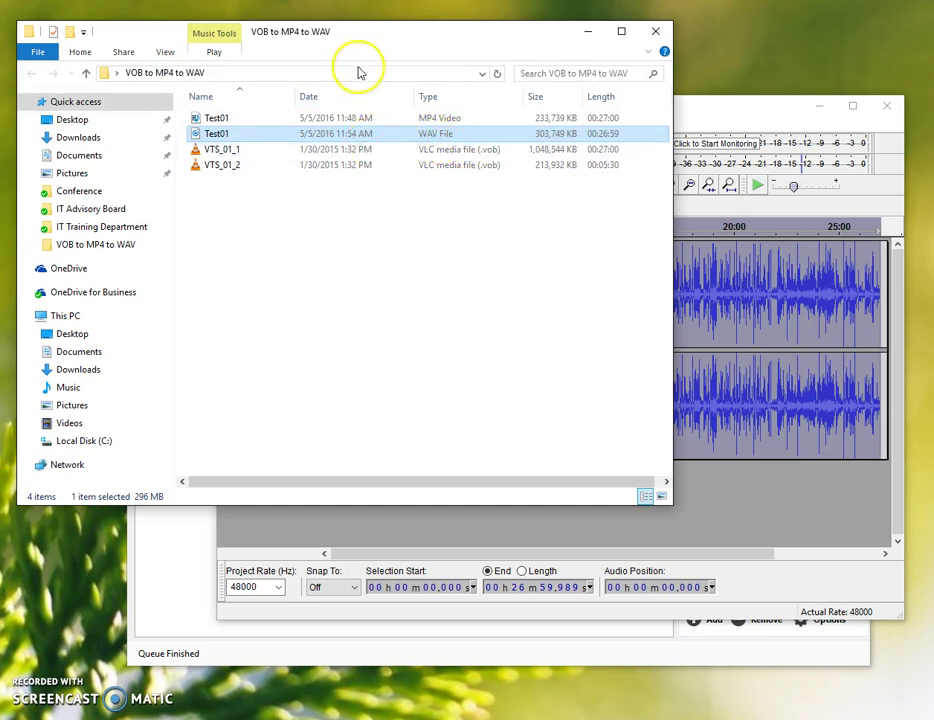
drag(358, 47, 414, 121)
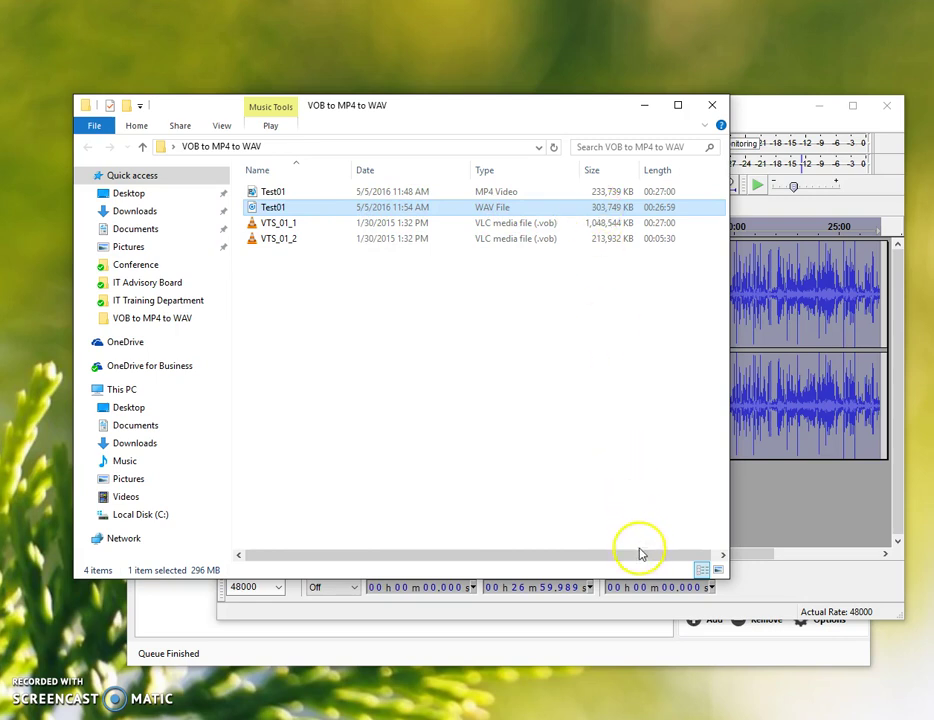
Step: Play Test01.wav in VLC for about two seconds, then stop it
drag(640, 553, 552, 548)
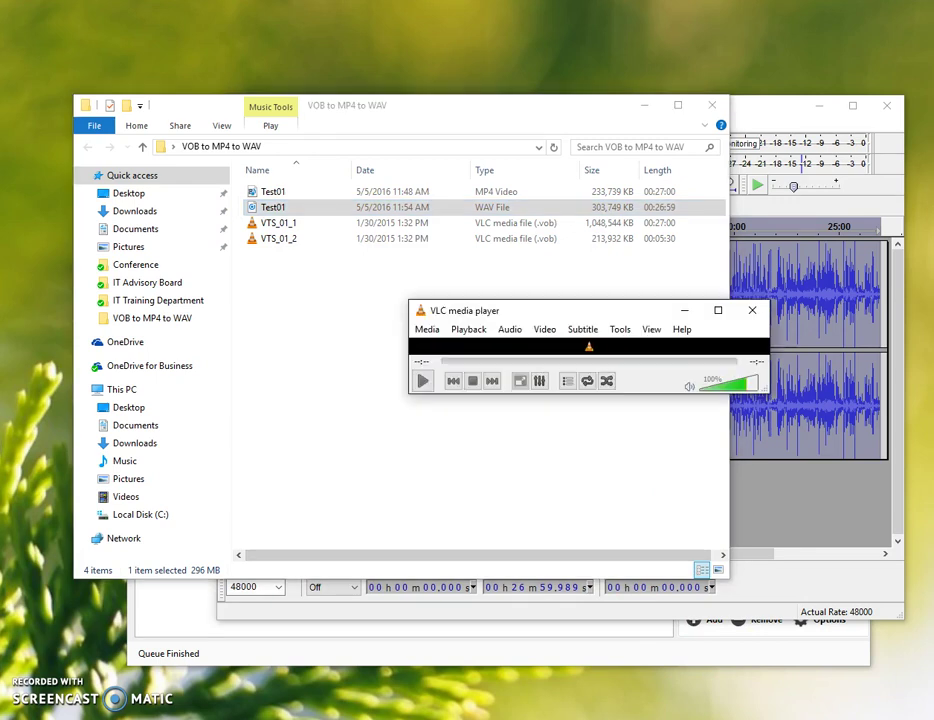
click(425, 382)
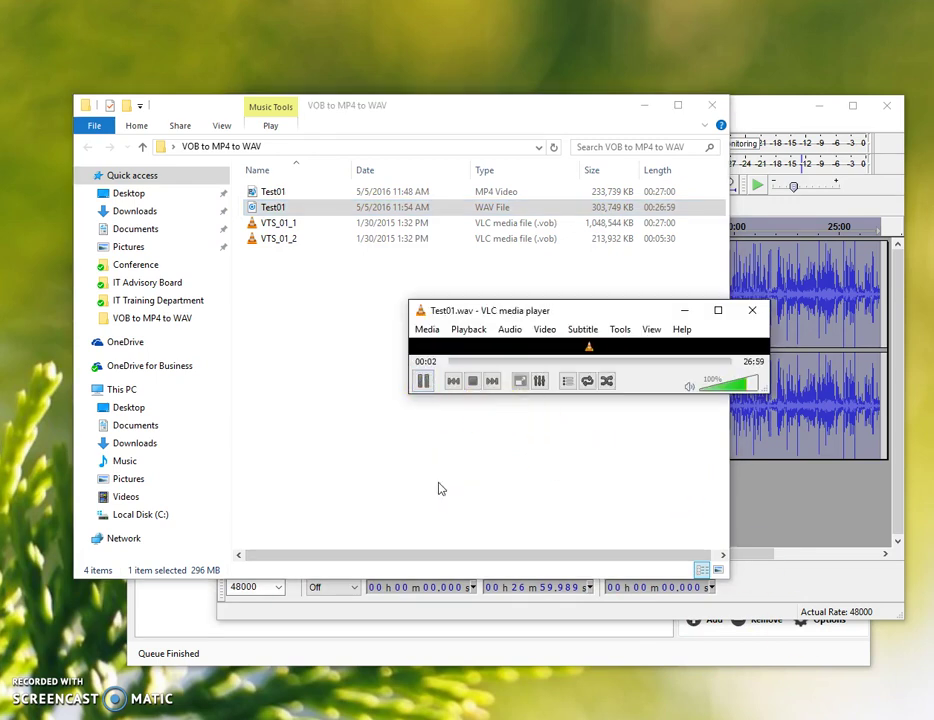
click(473, 382)
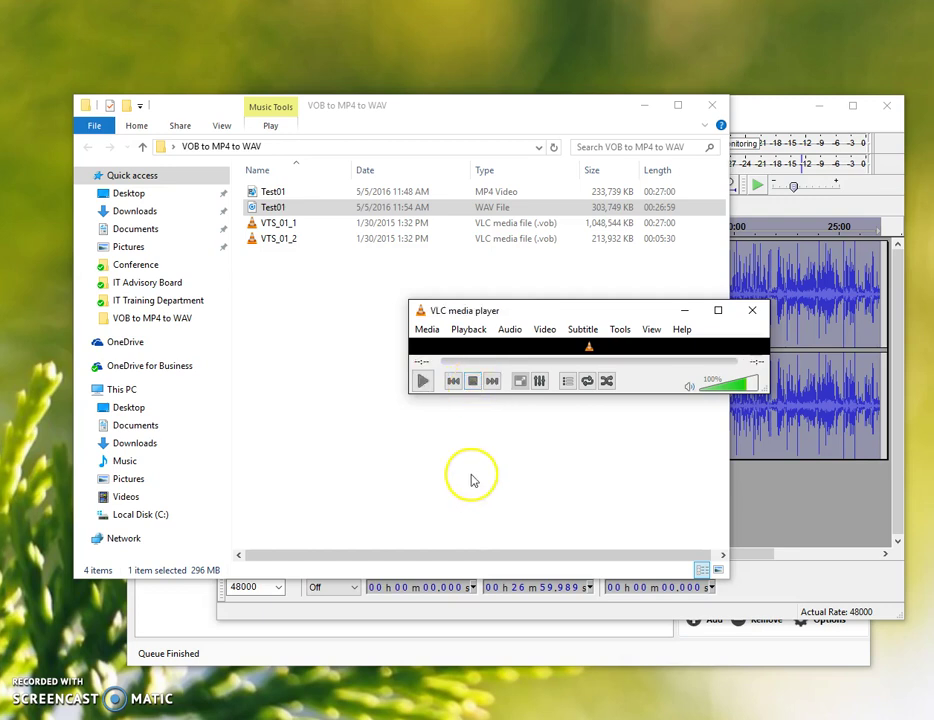
drag(615, 313, 577, 318)
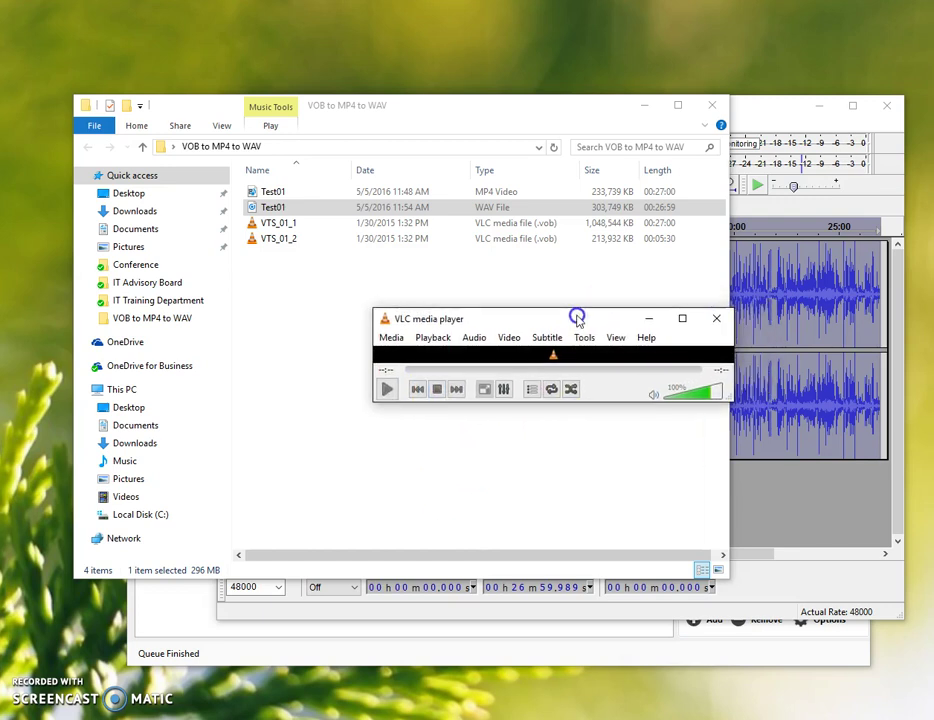